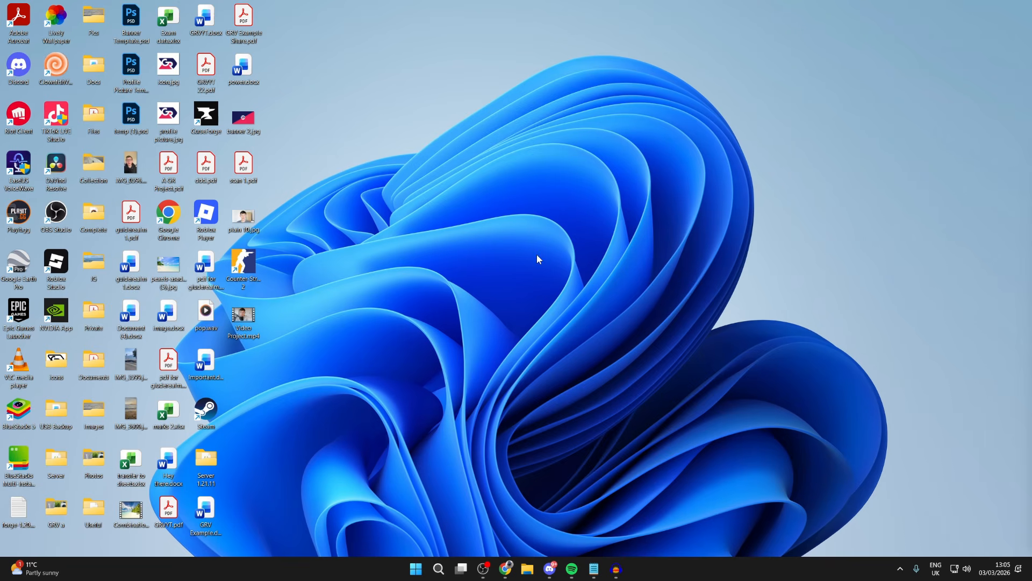
- Open the Sound page of the Windows system settings
{"action": "left_click", "coordinate": [415, 570]}
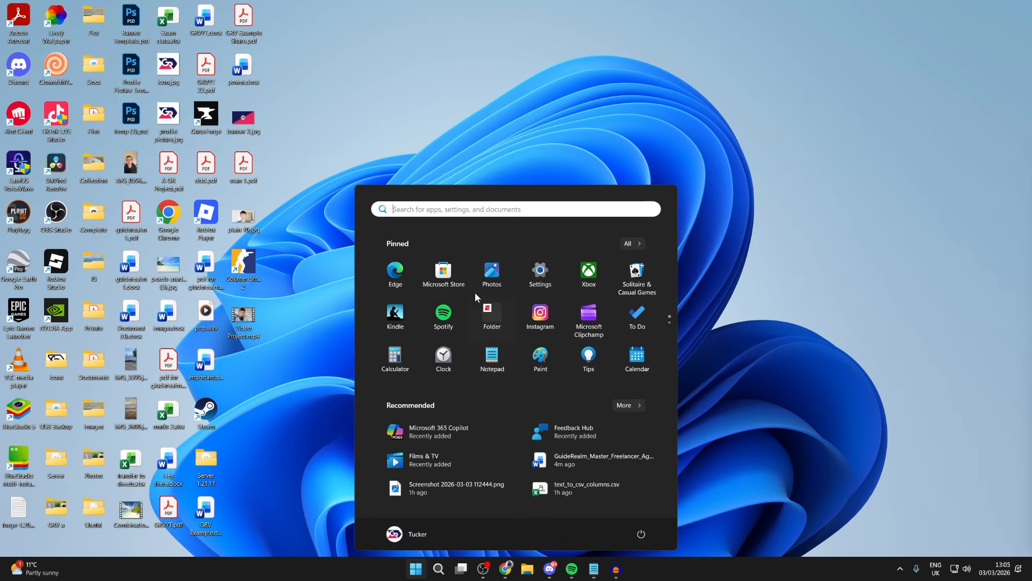
{"action": "left_click", "coordinate": [539, 277]}
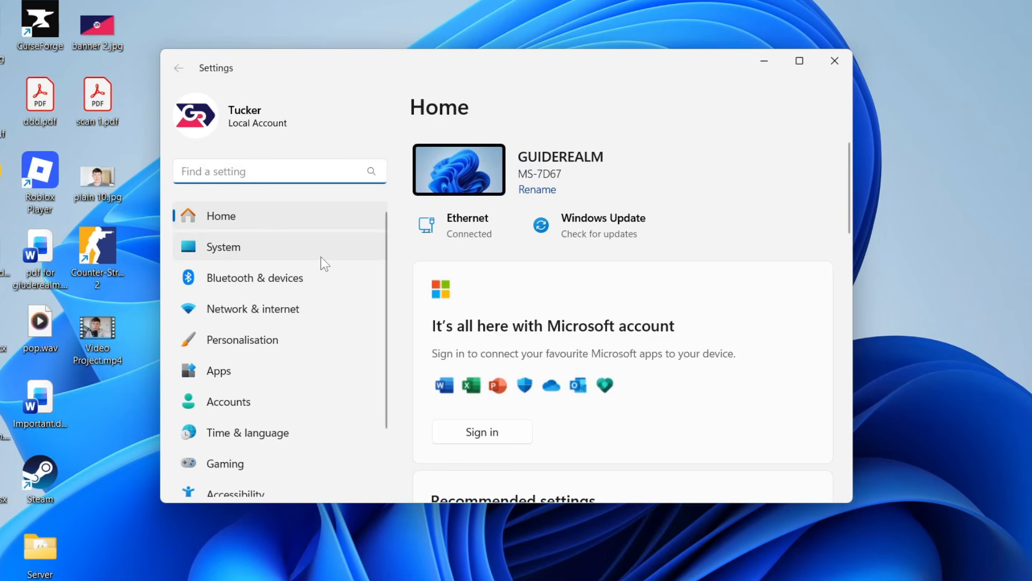
{"action": "left_click", "coordinate": [274, 250]}
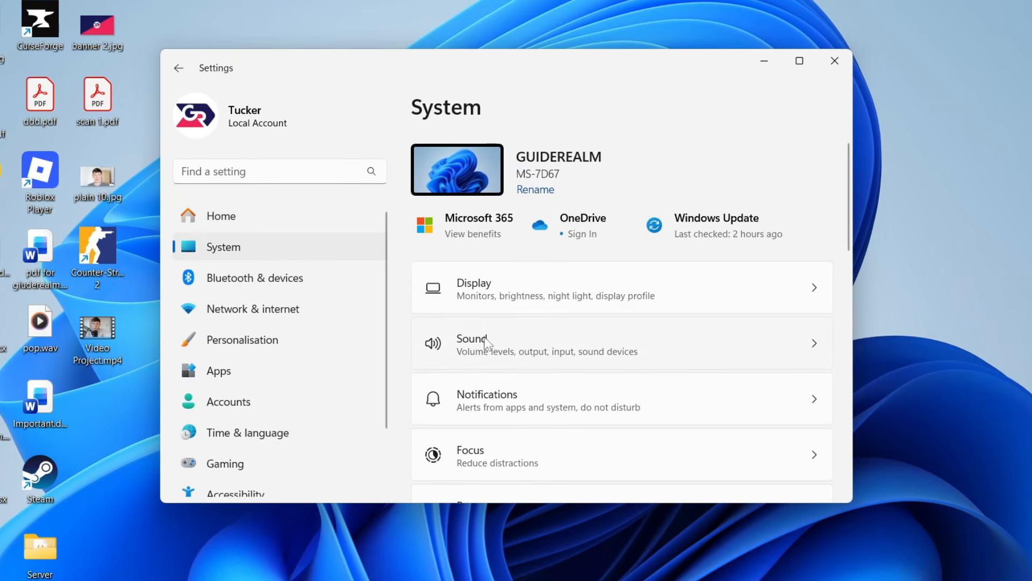
{"action": "left_click", "coordinate": [499, 355]}
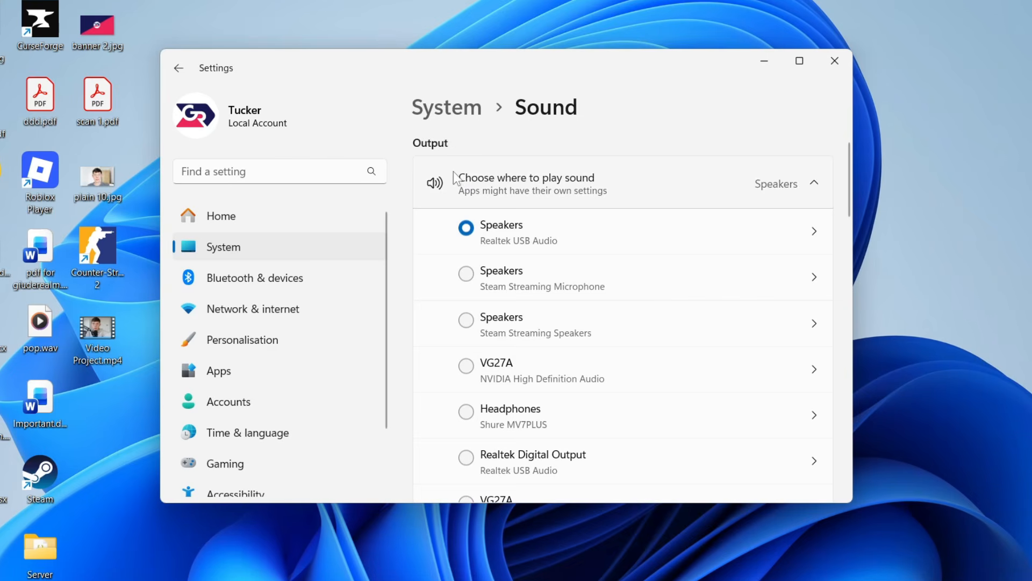
- Choose the Realtek USB Audio microphone as the input device for speaking or recording
{"action": "scroll", "coordinate": [463, 183], "scroll_direction": "down", "scroll_amount": 10}
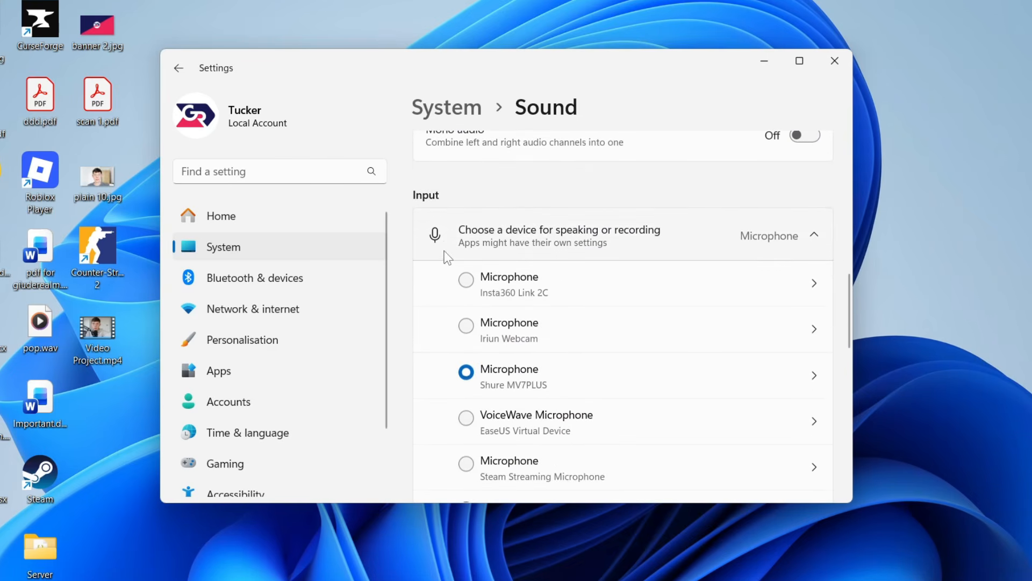
{"action": "scroll", "coordinate": [473, 265], "scroll_direction": "down", "scroll_amount": 2}
{"action": "scroll", "coordinate": [475, 272], "scroll_direction": "down", "scroll_amount": 1}
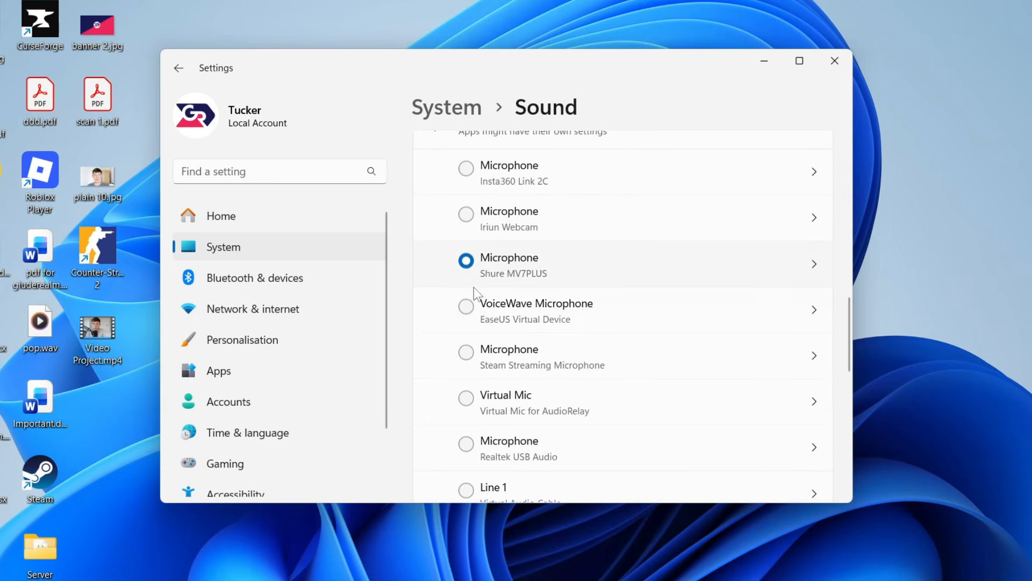
{"action": "scroll", "coordinate": [543, 308], "scroll_direction": "down", "scroll_amount": 2}
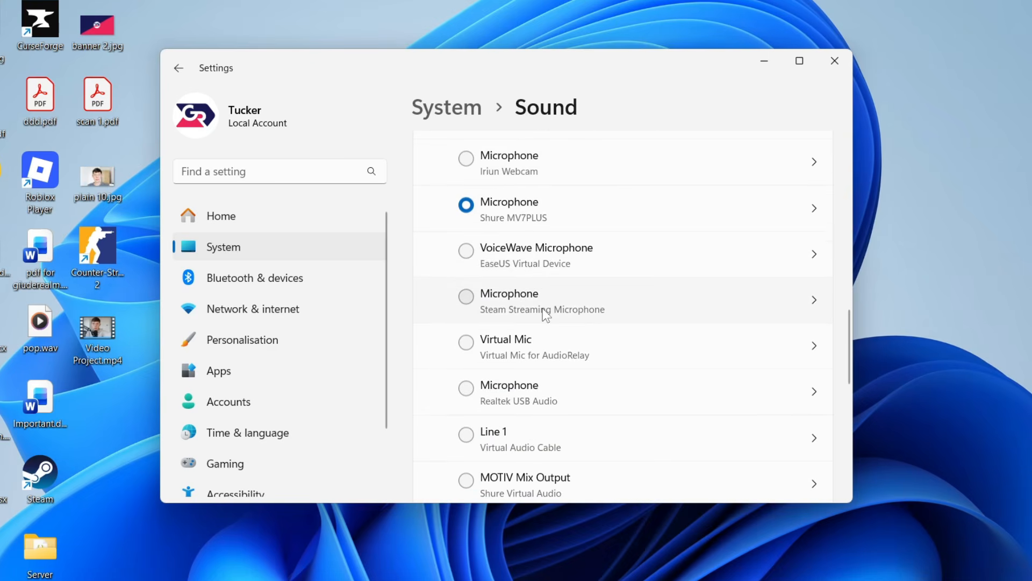
{"action": "scroll", "coordinate": [543, 311], "scroll_direction": "down", "scroll_amount": 1}
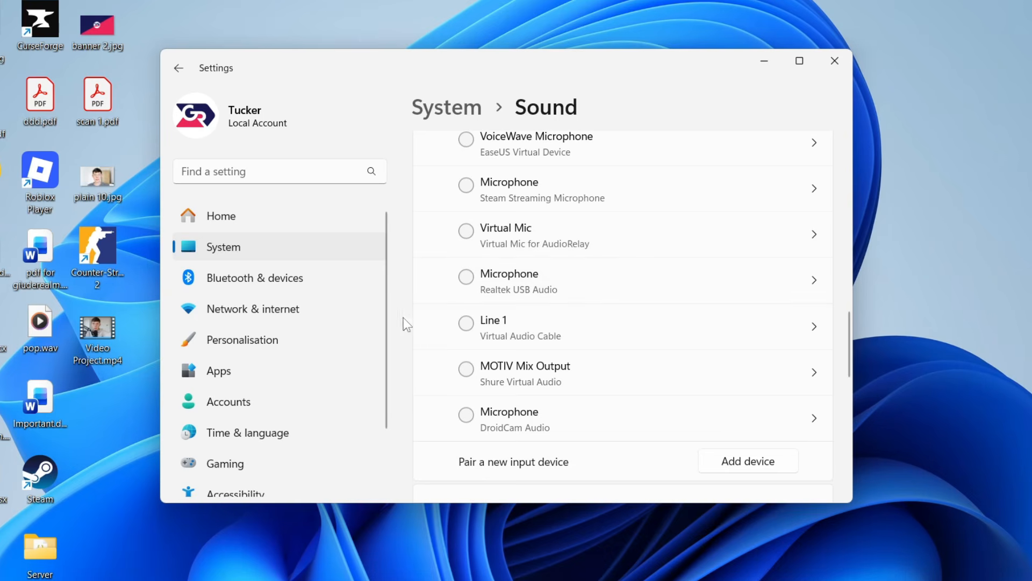
{"action": "left_click", "coordinate": [465, 277]}
{"action": "scroll", "coordinate": [573, 290], "scroll_direction": "down", "scroll_amount": 1}
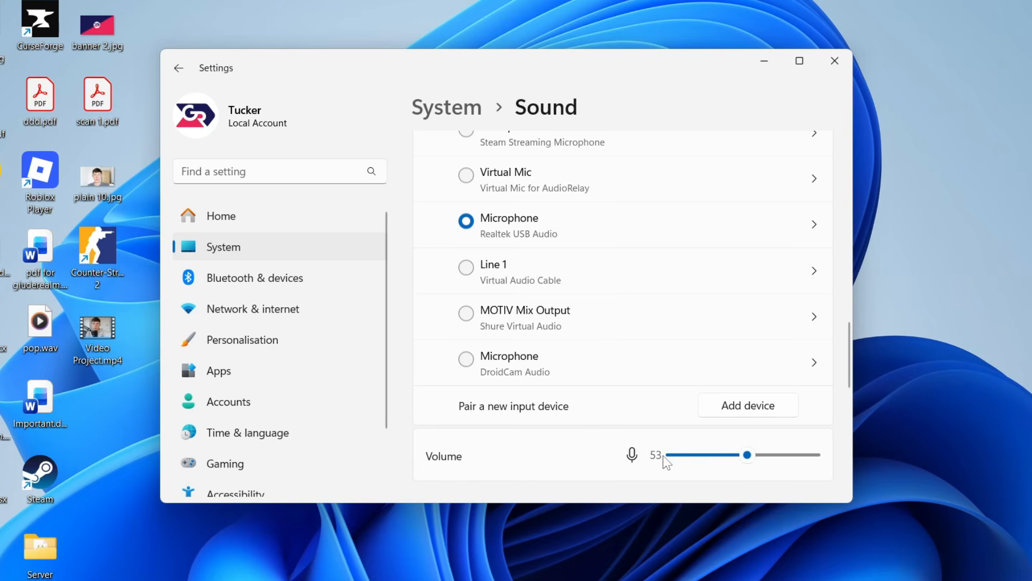
- Open the additional sound settings and show the list of recording devices
{"action": "scroll", "coordinate": [532, 323], "scroll_direction": "up", "scroll_amount": 2}
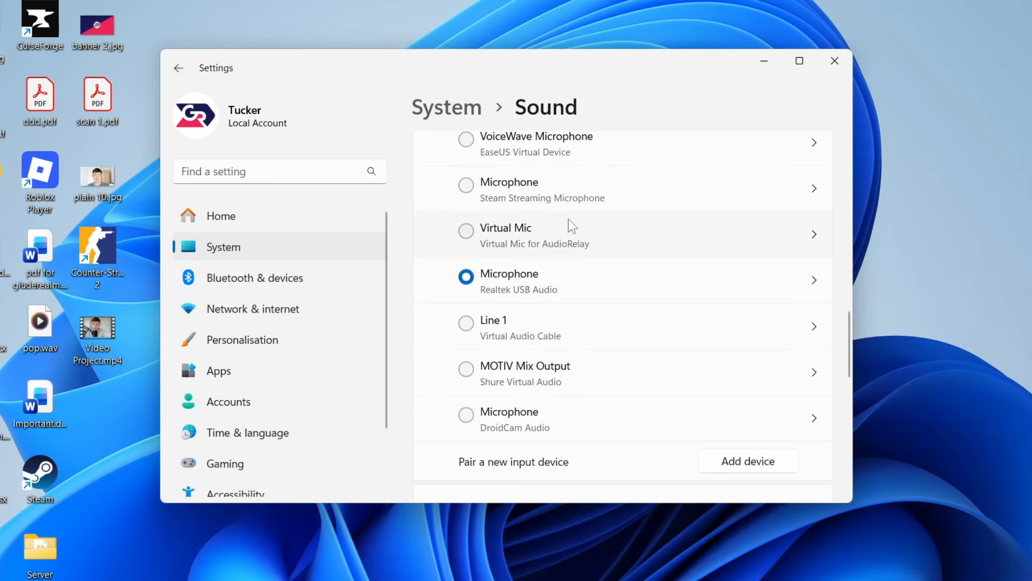
{"action": "scroll", "coordinate": [569, 218], "scroll_direction": "up", "scroll_amount": 3}
{"action": "scroll", "coordinate": [568, 219], "scroll_direction": "down", "scroll_amount": 10}
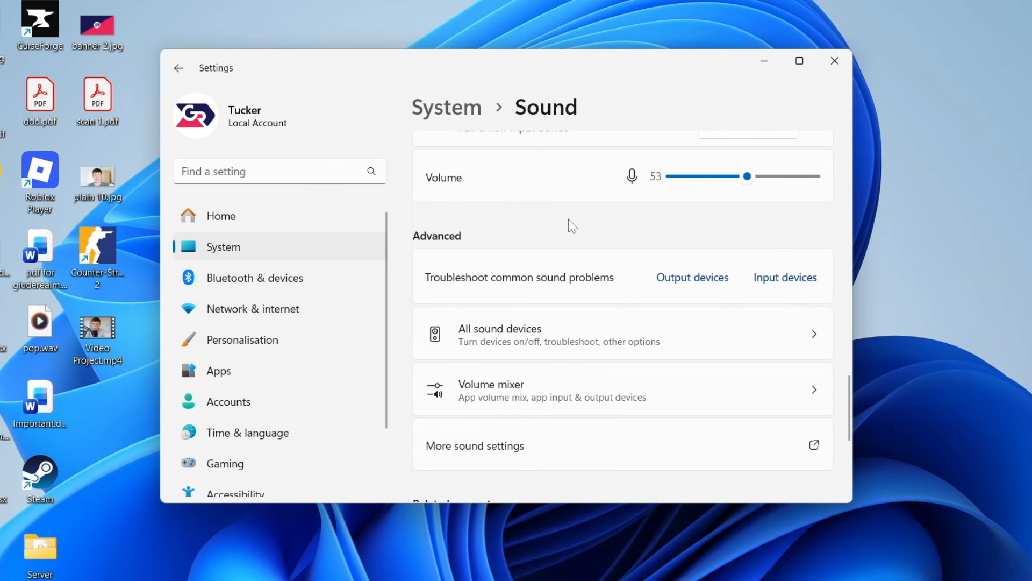
{"action": "left_click", "coordinate": [468, 459]}
{"action": "left_click_drag", "start_coordinate": [0, 1], "coordinate": [505, 102]}
{"action": "left_click", "coordinate": [431, 129]}
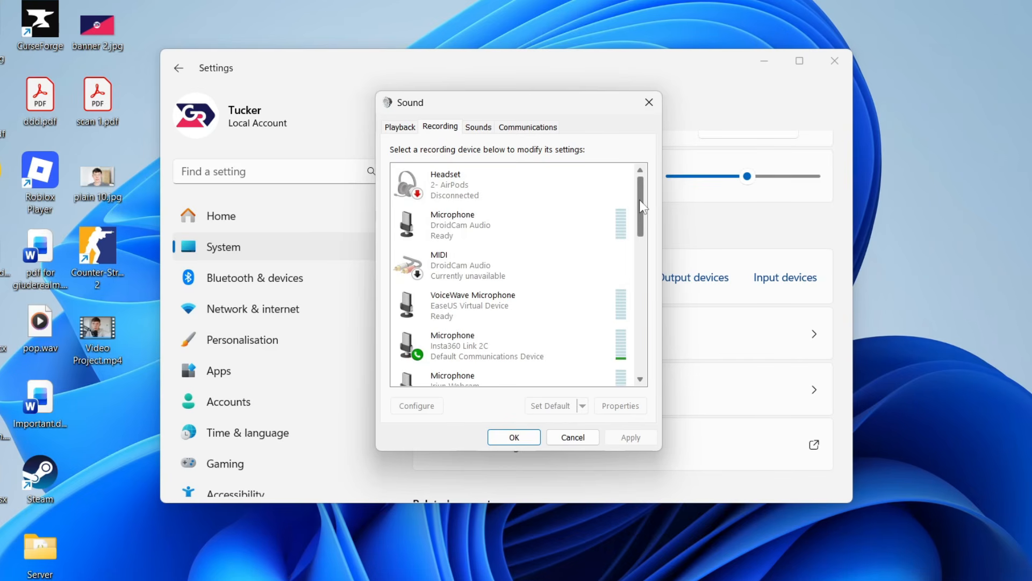
- Check the device options of the DroidCam Audio microphone and Stereo Mix for showing disabled devices and enabling a device, and close the Sound dialog
{"action": "right_click", "coordinate": [541, 209]}
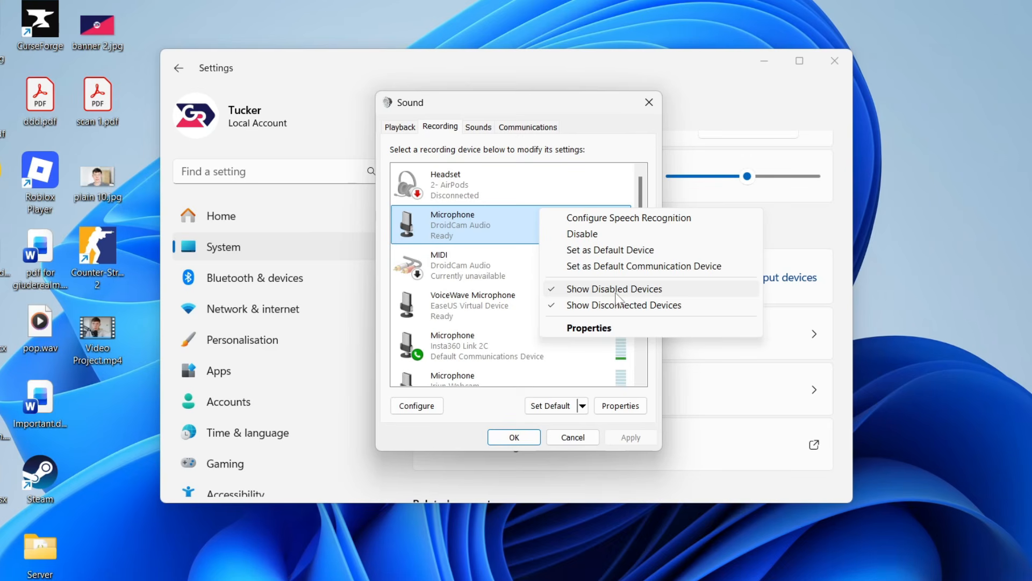
{"action": "left_click", "coordinate": [580, 98]}
{"action": "left_click_drag", "start_coordinate": [643, 202], "coordinate": [633, 280]}
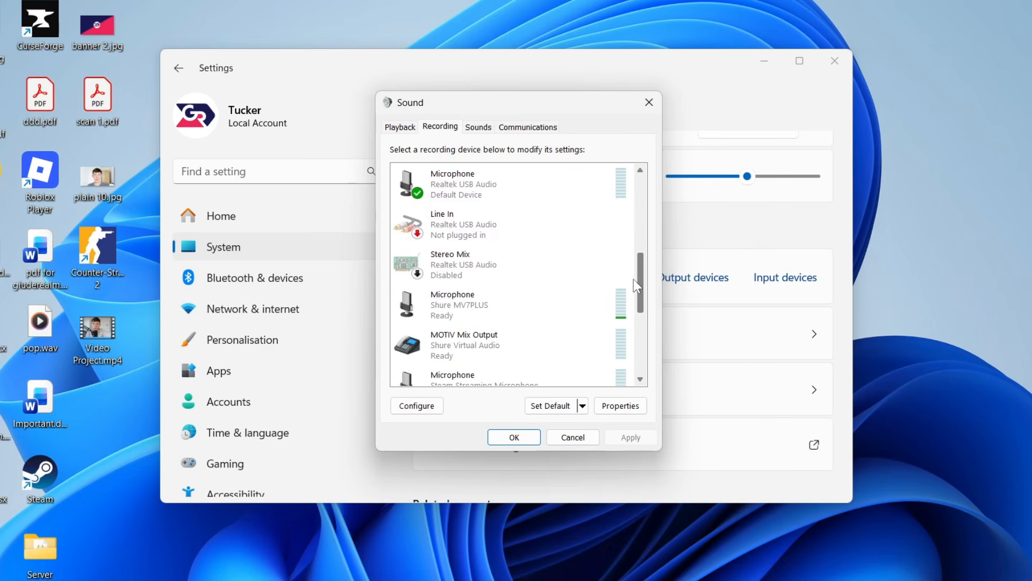
{"action": "right_click", "coordinate": [510, 268]}
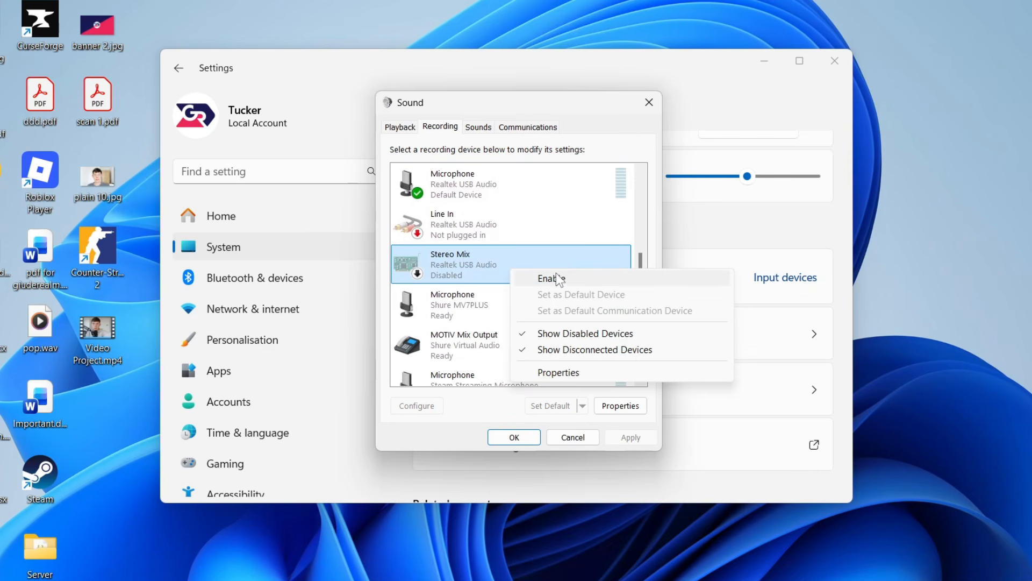
{"action": "left_click", "coordinate": [640, 258]}
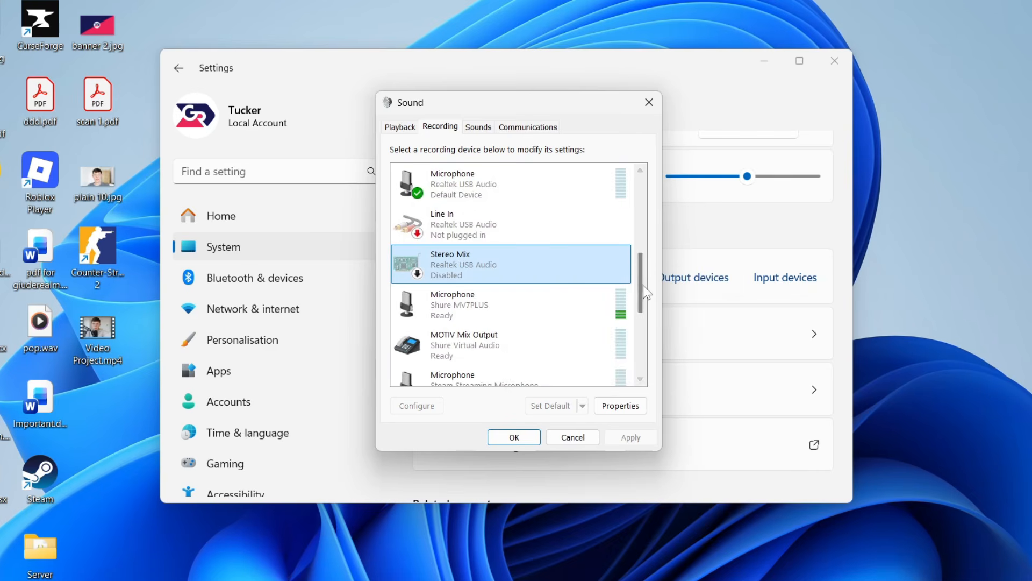
{"action": "left_click_drag", "start_coordinate": [634, 286], "coordinate": [637, 211]}
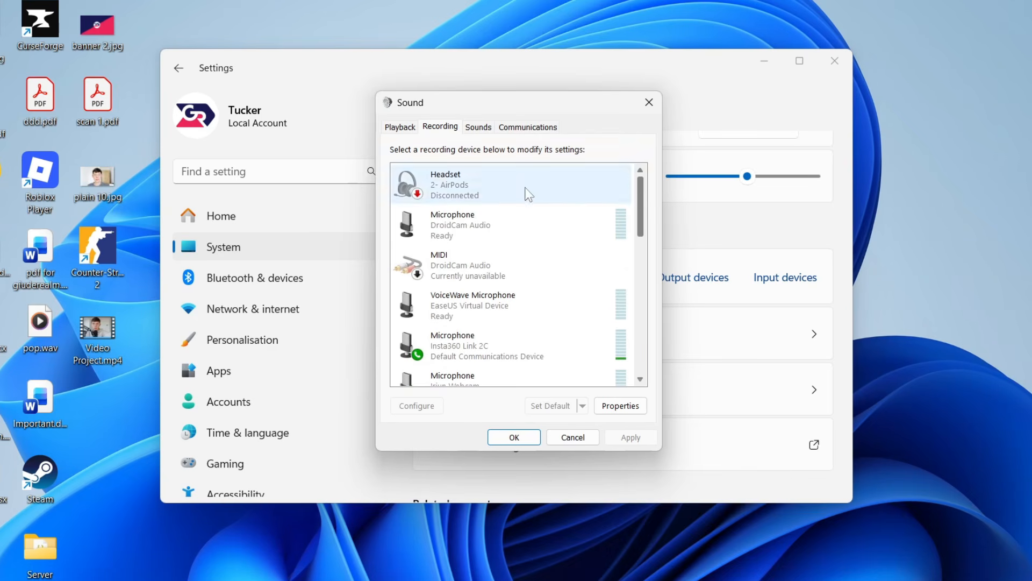
{"action": "left_click", "coordinate": [649, 102]}
- Reopen the recording devices in the additional sound settings and open the properties of the Realtek USB Audio microphone
{"action": "scroll", "coordinate": [543, 273], "scroll_direction": "up", "scroll_amount": 6}
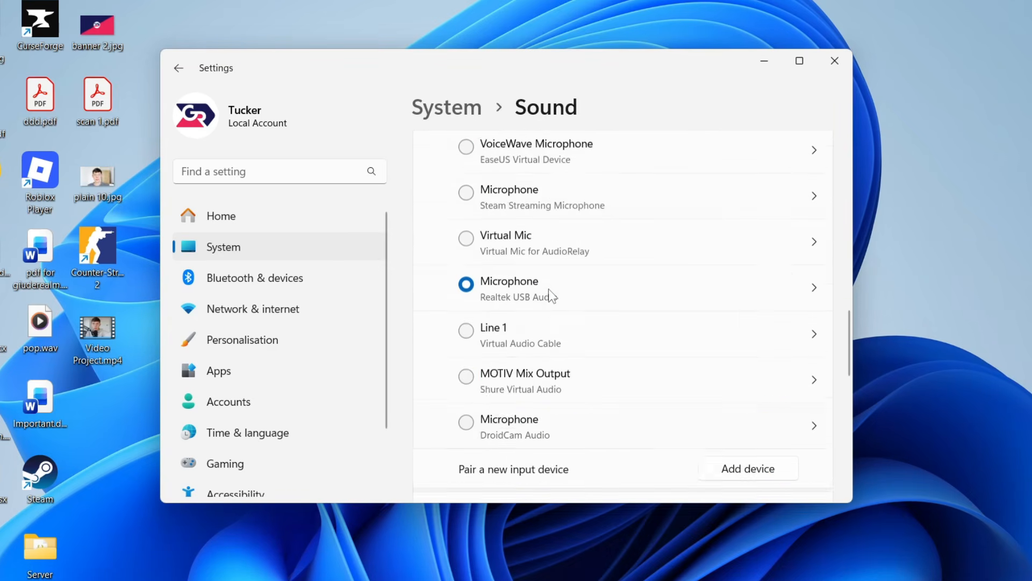
{"action": "scroll", "coordinate": [517, 269], "scroll_direction": "up", "scroll_amount": 2}
{"action": "scroll", "coordinate": [498, 247], "scroll_direction": "down", "scroll_amount": 7}
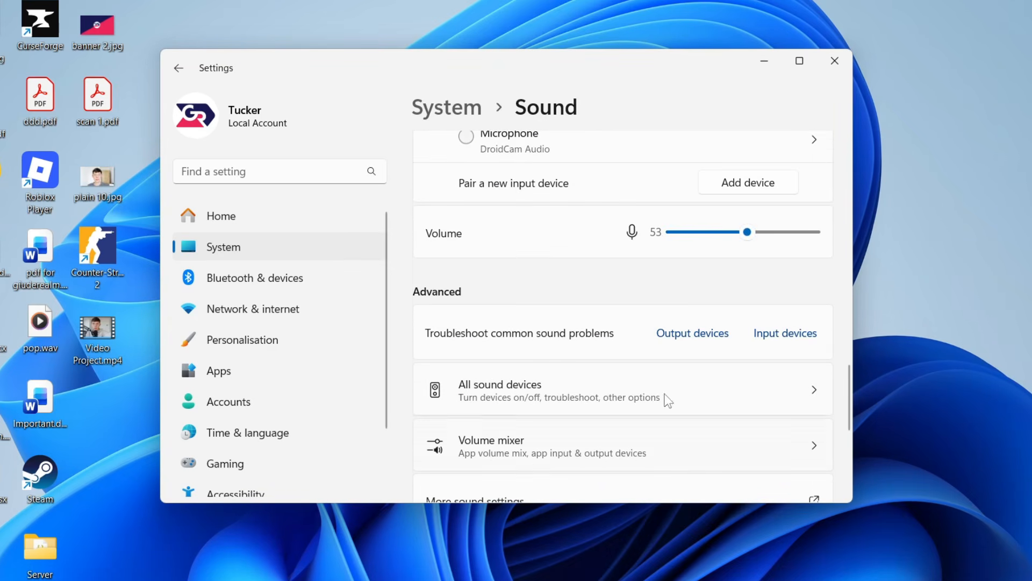
{"action": "scroll", "coordinate": [668, 401], "scroll_direction": "down", "scroll_amount": 1}
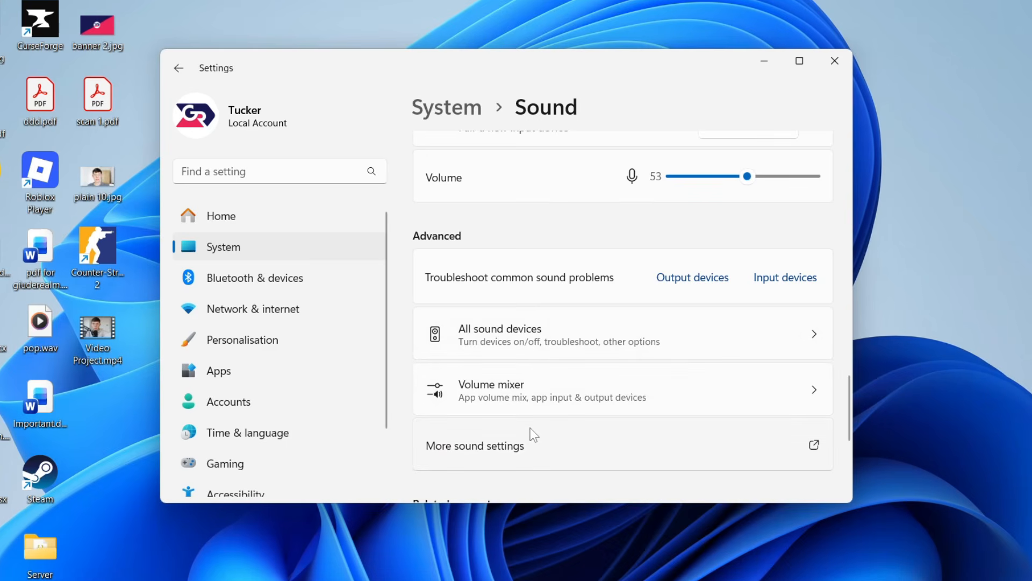
{"action": "left_click", "coordinate": [536, 449]}
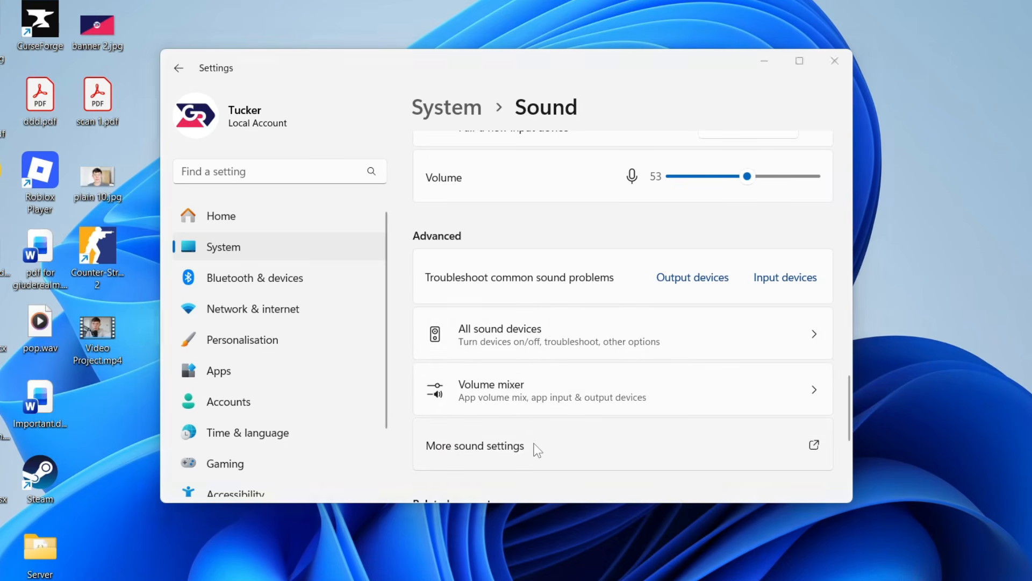
{"action": "left_click", "coordinate": [479, 135]}
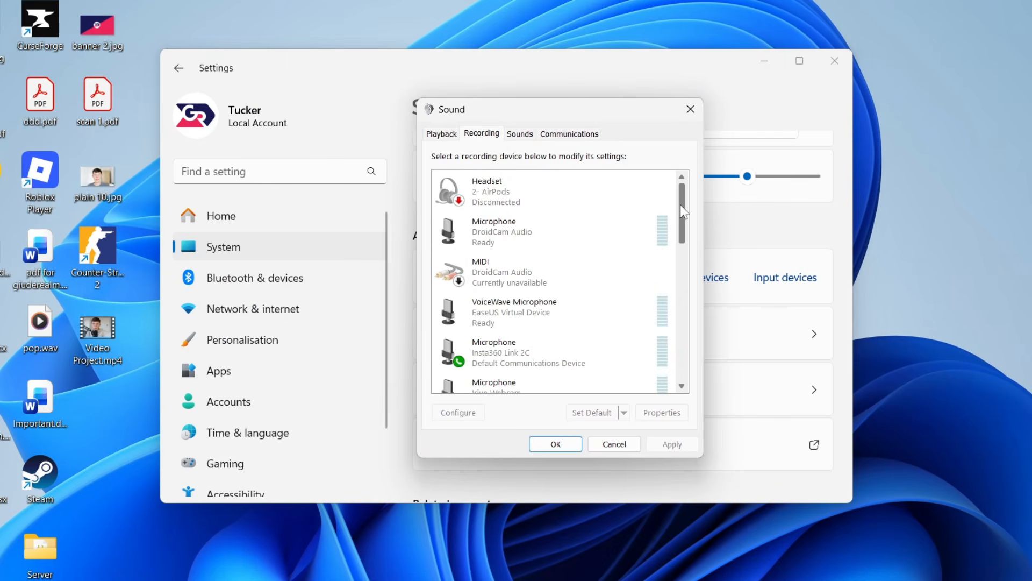
{"action": "left_click_drag", "start_coordinate": [680, 204], "coordinate": [676, 258]}
{"action": "double_click", "coordinate": [561, 275]}
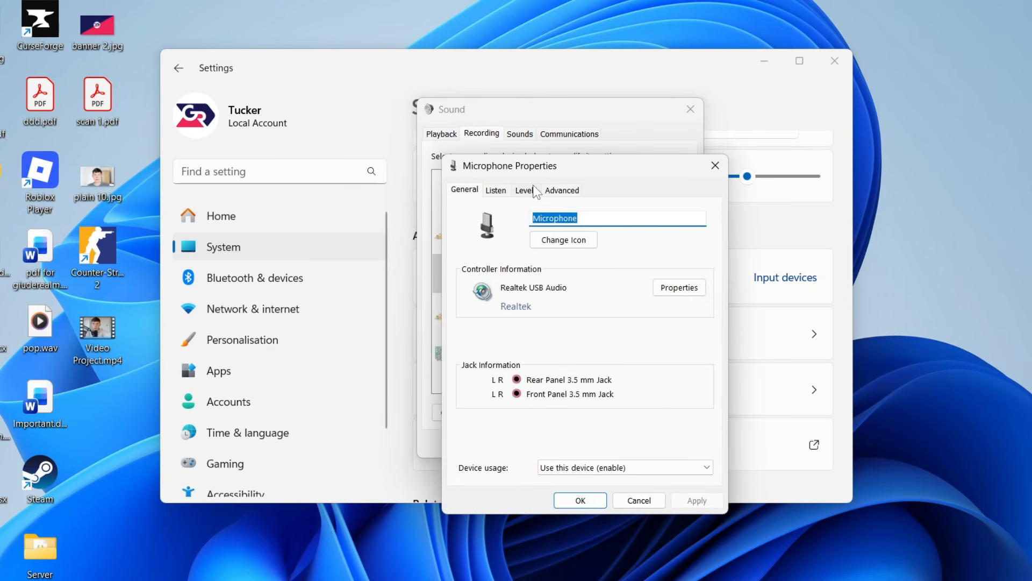
- Turn off audio enhancements for the Realtek USB Audio microphone, apply the change and close both sound dialogs
{"action": "left_click", "coordinate": [559, 191]}
{"action": "left_click", "coordinate": [492, 190]}
{"action": "left_click", "coordinate": [466, 191]}
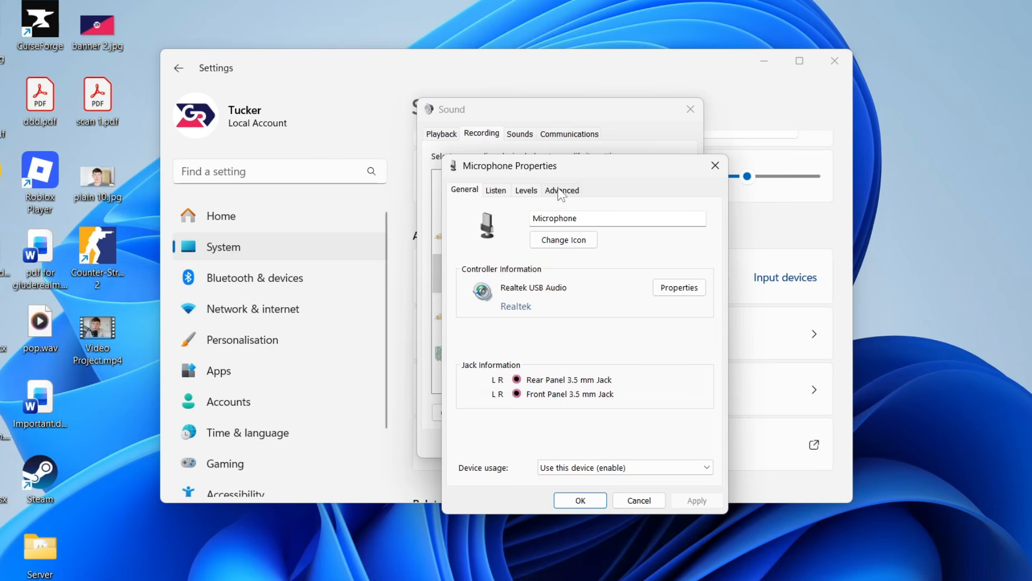
{"action": "left_click", "coordinate": [558, 190]}
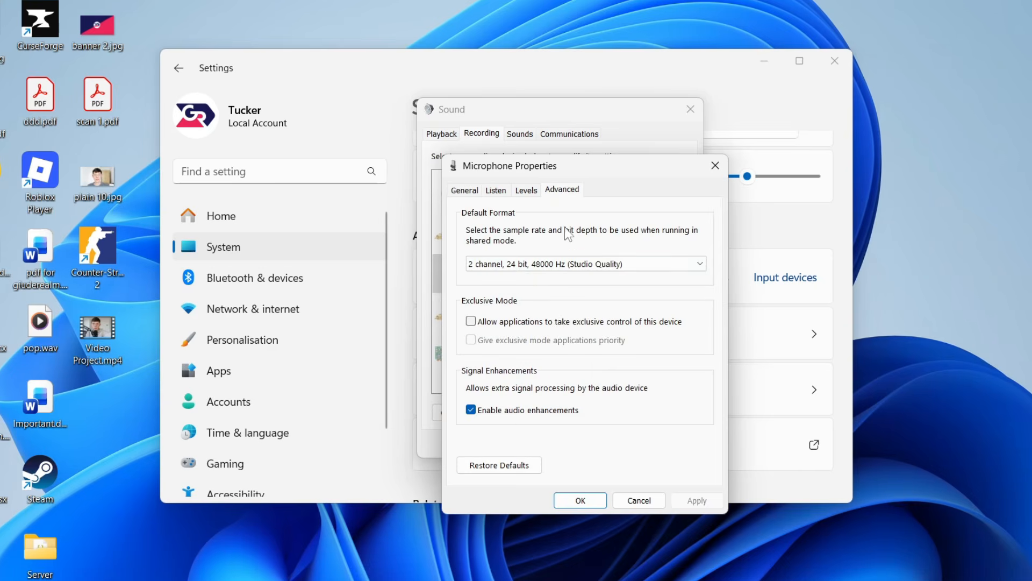
{"action": "left_click", "coordinate": [536, 416]}
{"action": "left_click", "coordinate": [697, 501]}
{"action": "left_click", "coordinate": [574, 503]}
{"action": "left_click", "coordinate": [556, 445]}
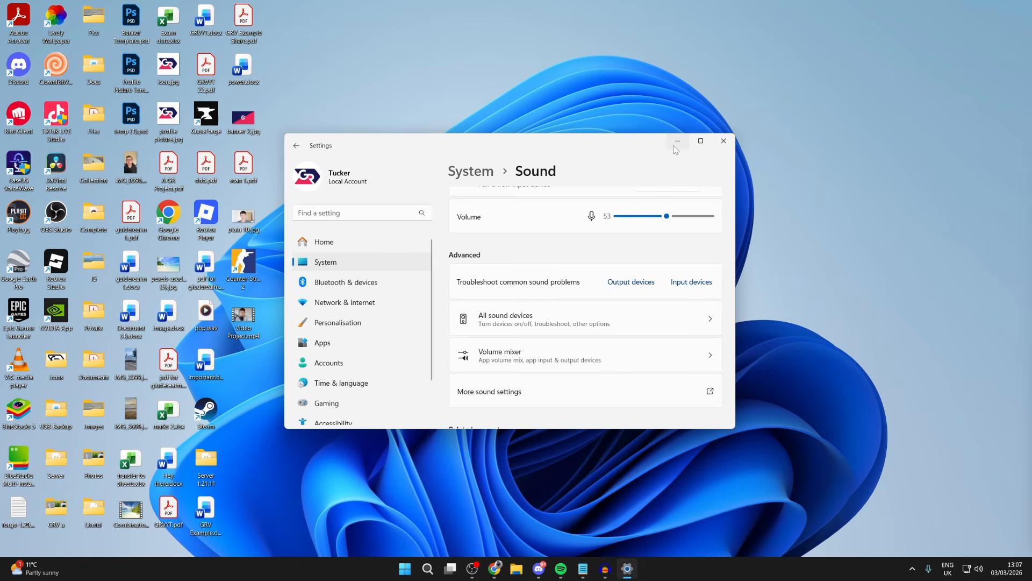
- Put the Settings window away, switch to Discord and open its Voice & Video settings
{"action": "left_click", "coordinate": [835, 61]}
{"action": "left_click", "coordinate": [539, 569]}
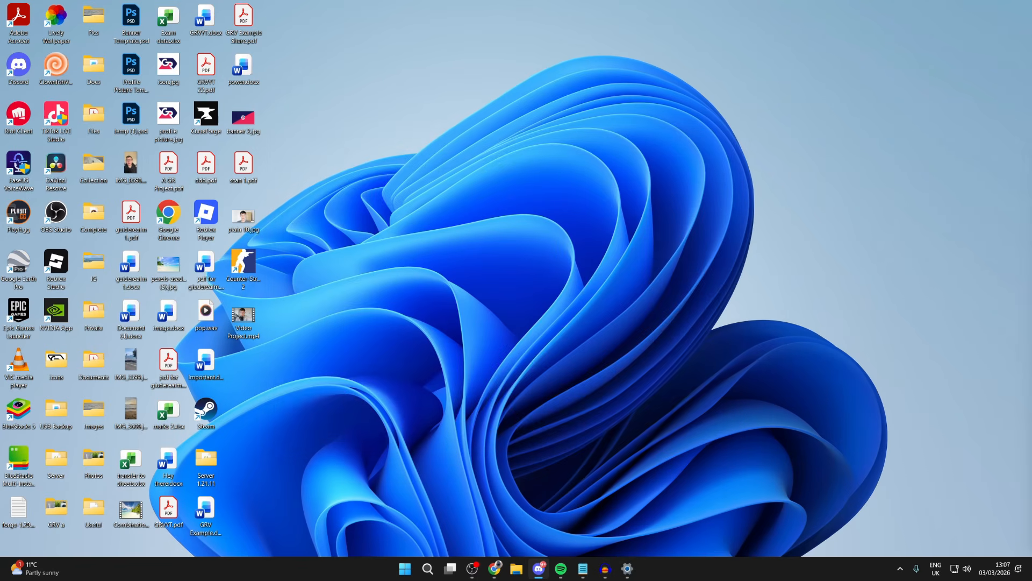
{"action": "left_click_drag", "start_coordinate": [784, 170], "coordinate": [331, 124]}
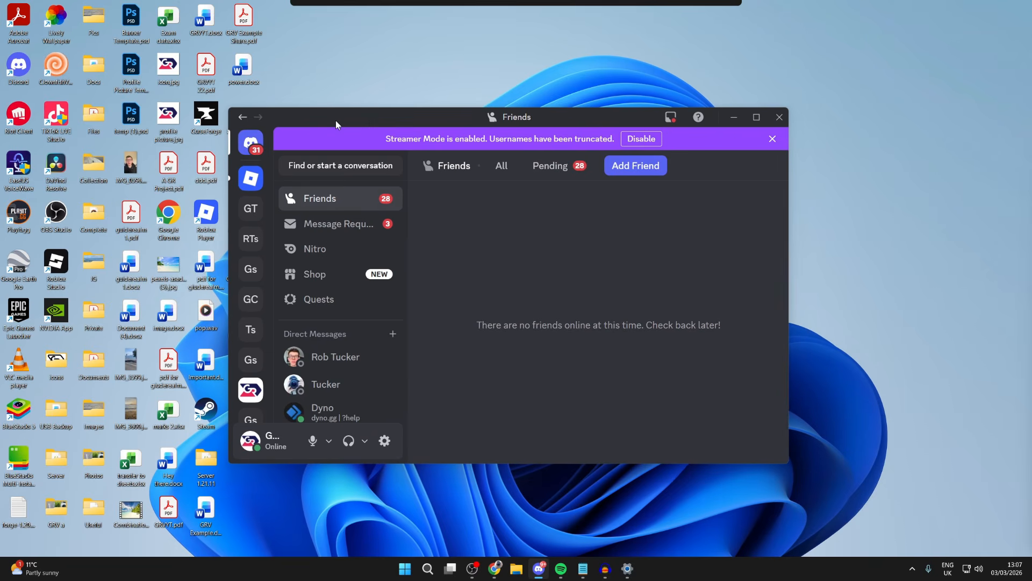
{"action": "left_click", "coordinate": [385, 440]}
{"action": "scroll", "coordinate": [336, 309], "scroll_direction": "down", "scroll_amount": 1}
{"action": "scroll", "coordinate": [335, 308], "scroll_direction": "down", "scroll_amount": 5}
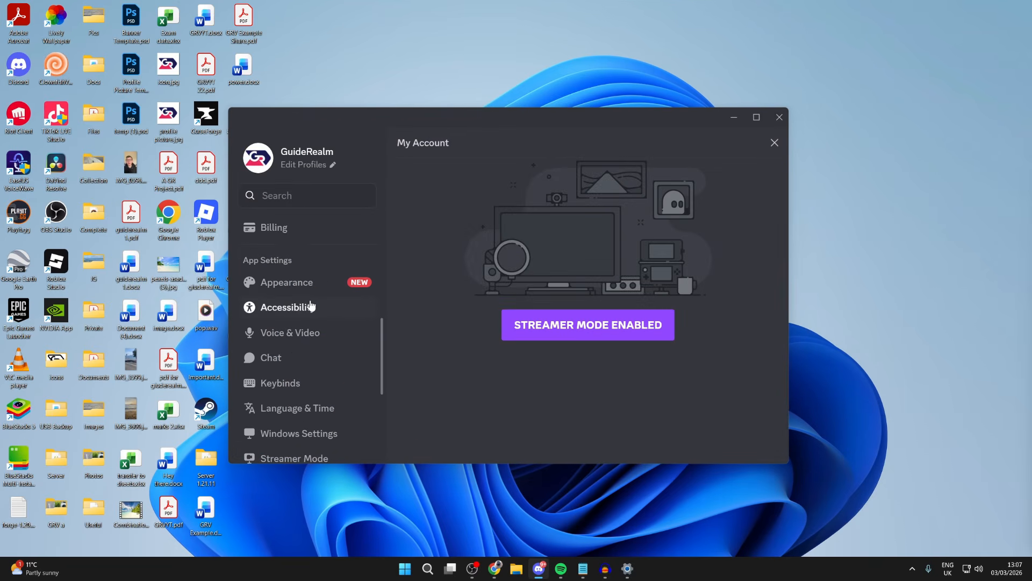
{"action": "left_click", "coordinate": [307, 334]}
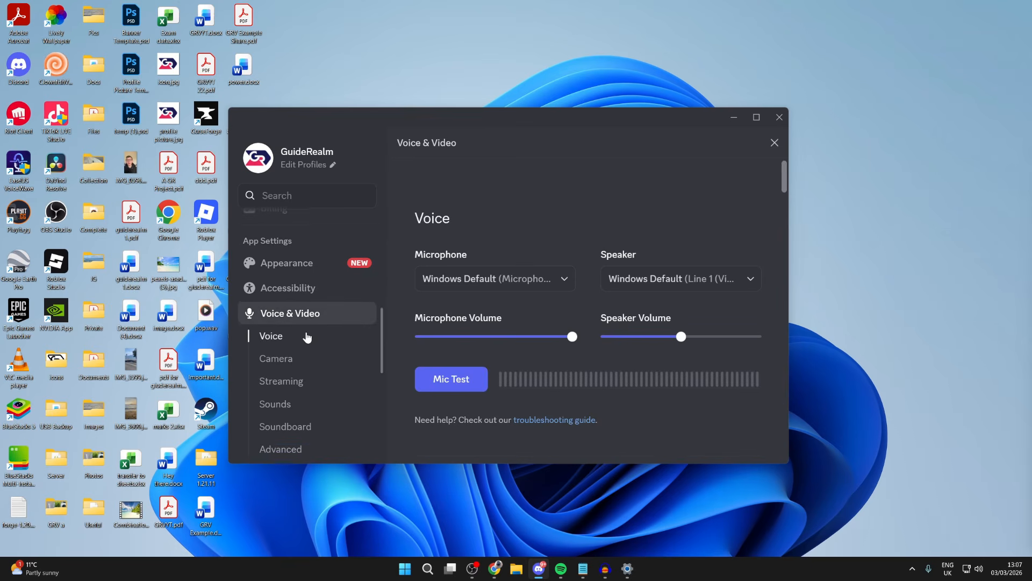
- Set Discord's voice microphone to Microphone (Realtek USB Audio)
{"action": "left_click", "coordinate": [507, 286]}
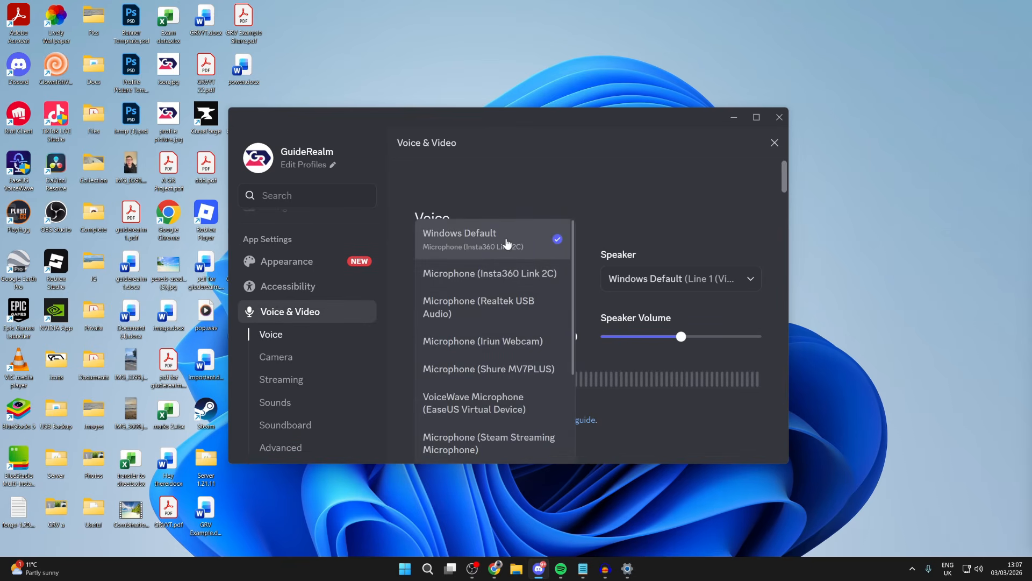
{"action": "scroll", "coordinate": [486, 371], "scroll_direction": "down", "scroll_amount": 3}
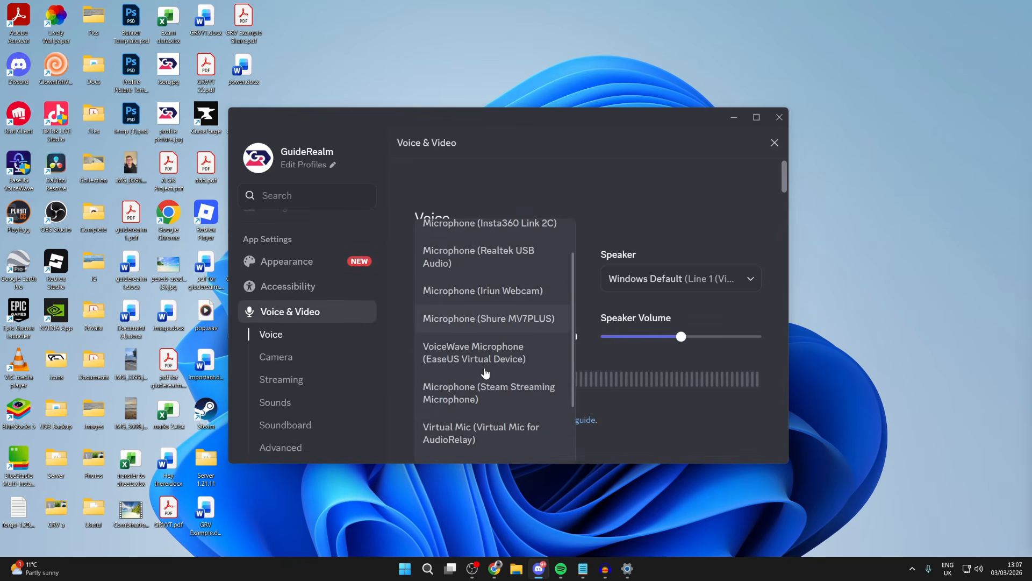
{"action": "scroll", "coordinate": [490, 393], "scroll_direction": "up", "scroll_amount": 3}
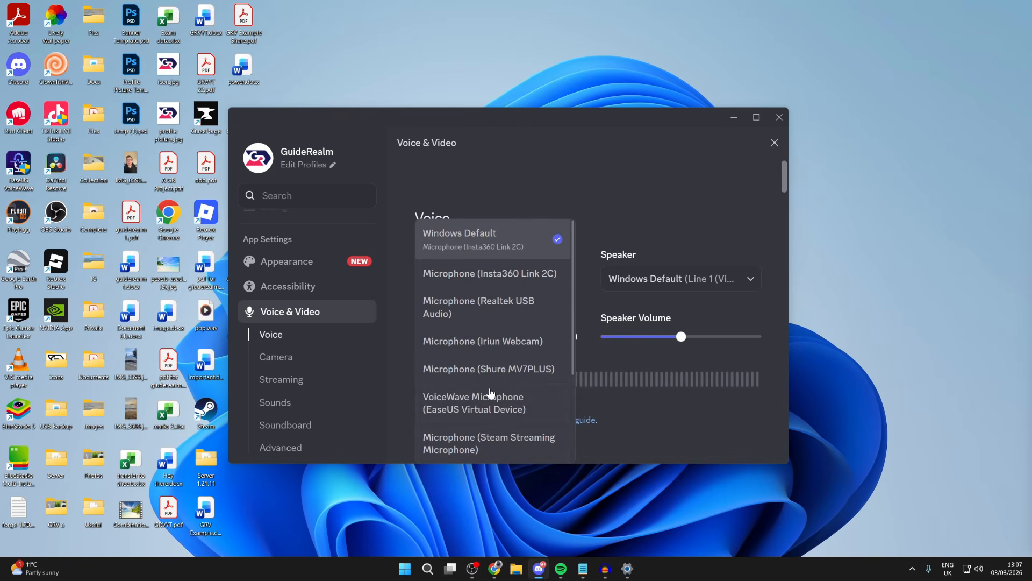
{"action": "left_click", "coordinate": [501, 309]}
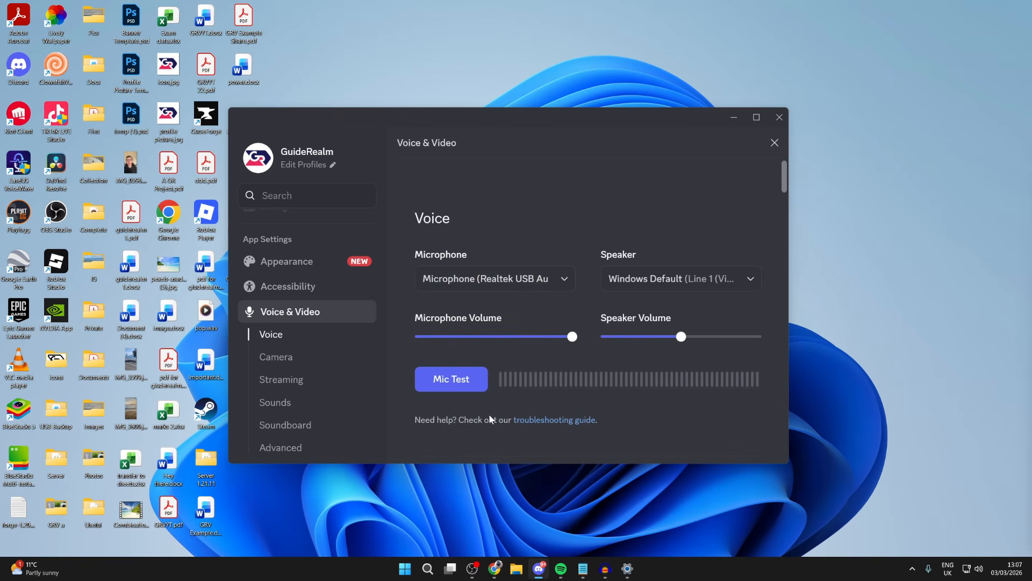
- Bring up the confirmation for resetting all Voice & Video settings, dismiss it and minimise Discord
{"action": "scroll", "coordinate": [496, 373], "scroll_direction": "down", "scroll_amount": 20}
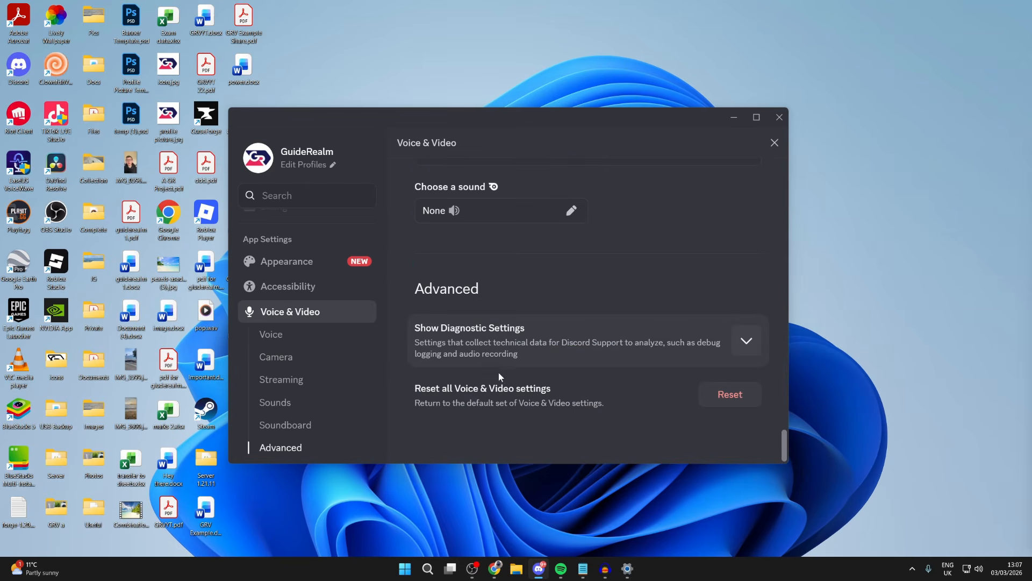
{"action": "left_click", "coordinate": [732, 394]}
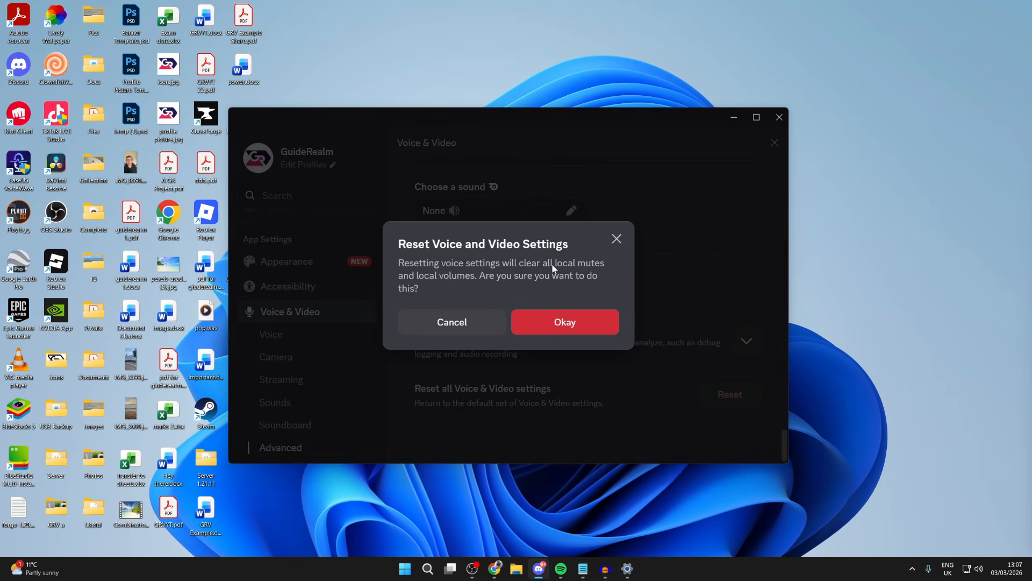
{"action": "left_click", "coordinate": [616, 242]}
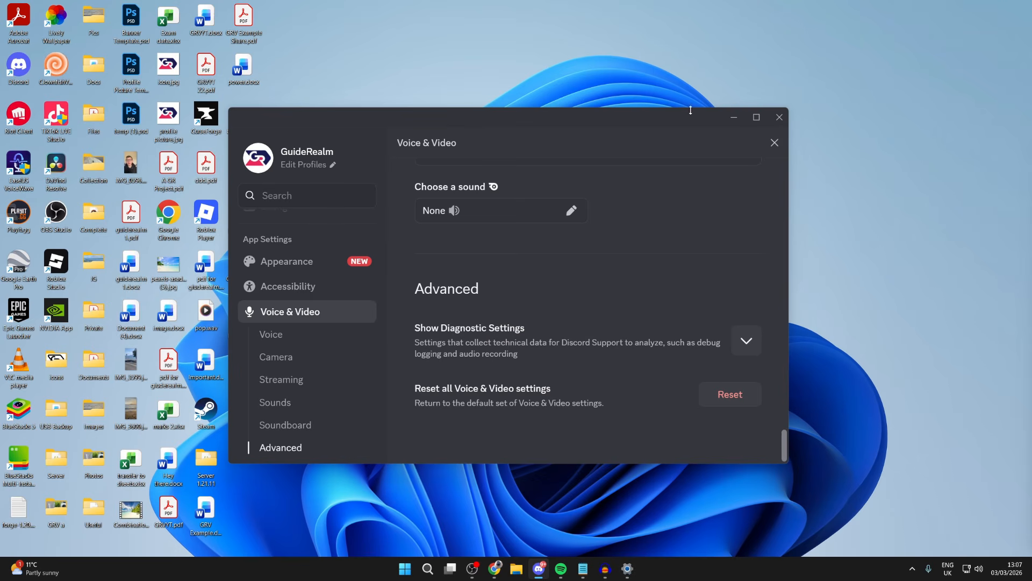
{"action": "left_click", "coordinate": [735, 118]}
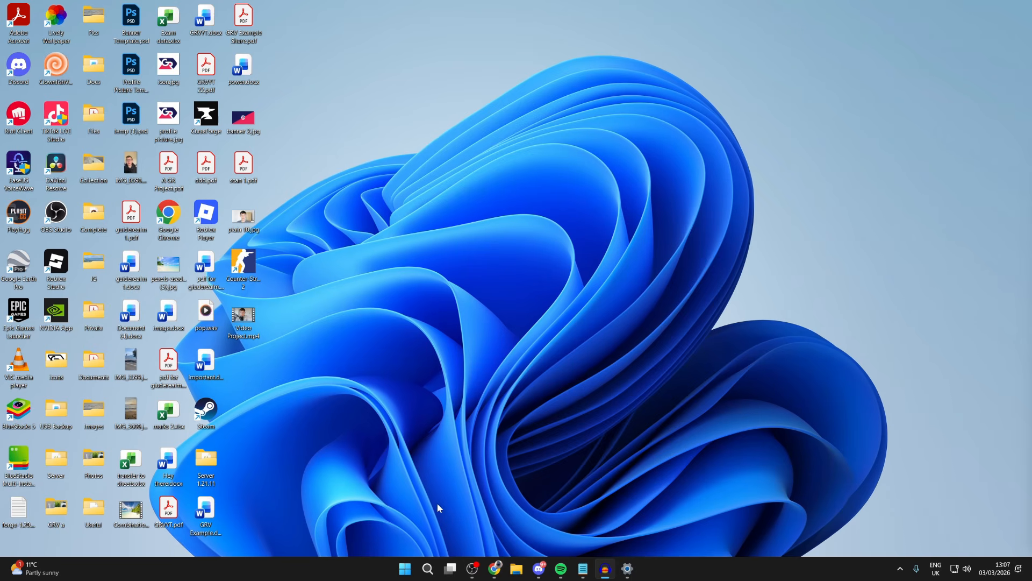
- Find and open Device Manager, move its window to the middle of the desktop and expand Audio inputs and outputs
{"action": "left_click", "coordinate": [431, 573]}
{"action": "type", "text": "dev"}
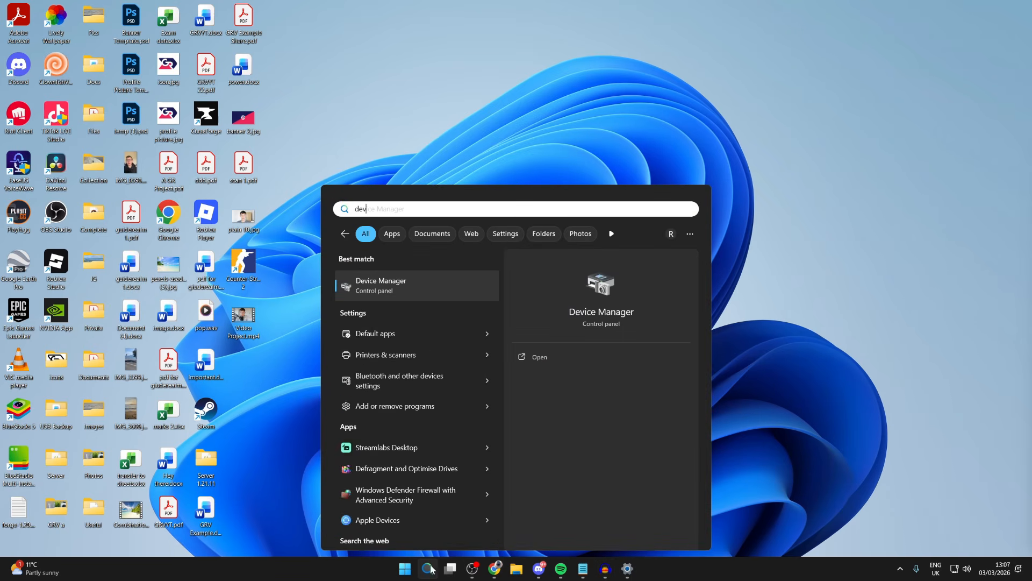
{"action": "left_click", "coordinate": [418, 294]}
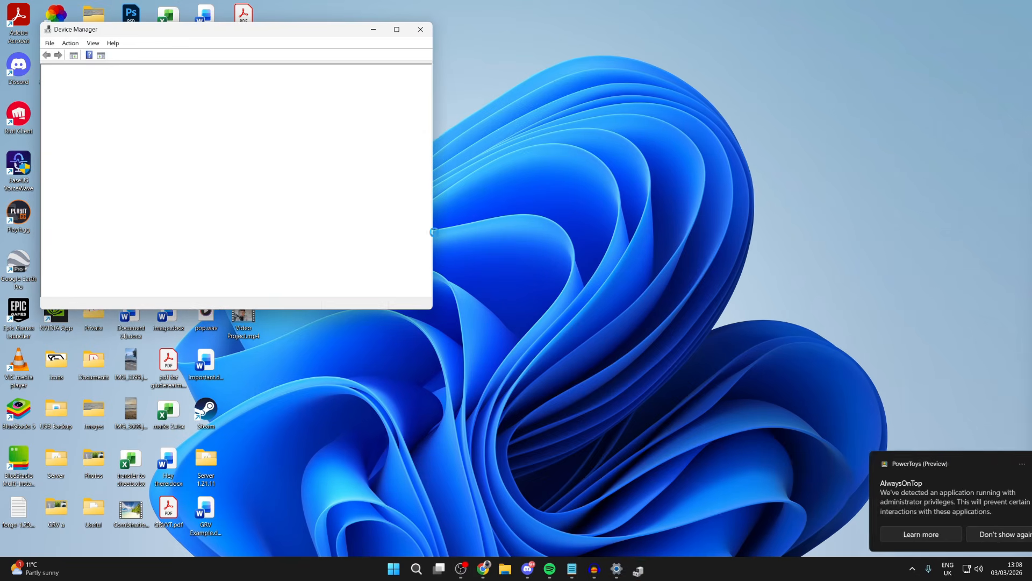
{"action": "left_click_drag", "start_coordinate": [329, 40], "coordinate": [550, 148]}
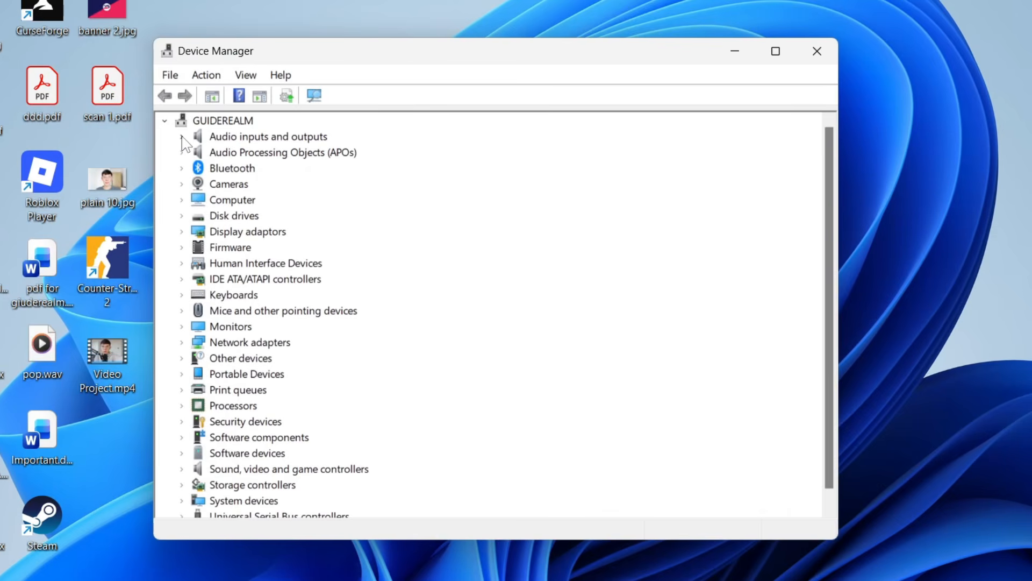
{"action": "left_click", "coordinate": [181, 138]}
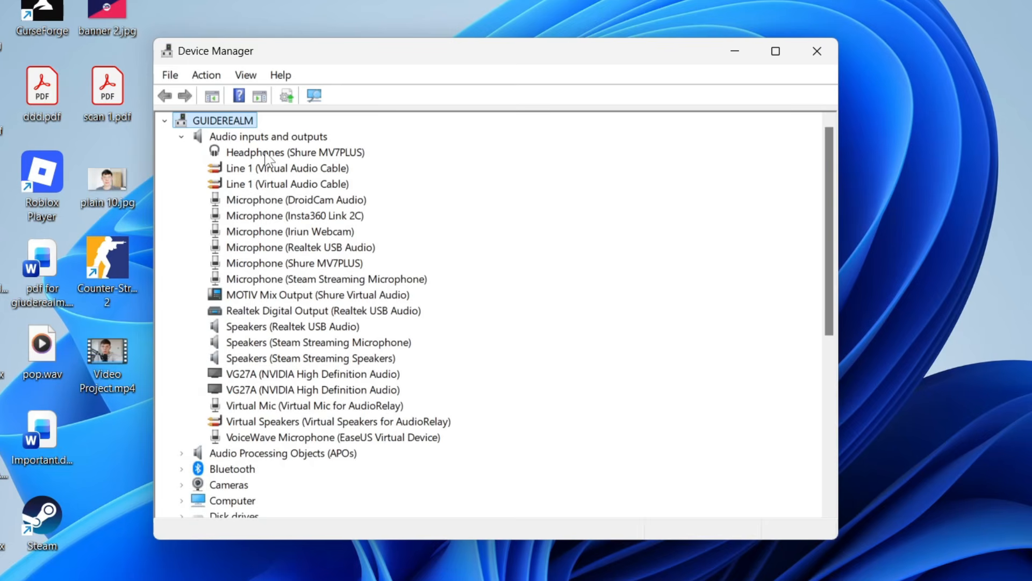
- Run an automatic driver update search for Microphone (Realtek USB Audio) and close the update wizard
{"action": "left_click", "coordinate": [285, 248]}
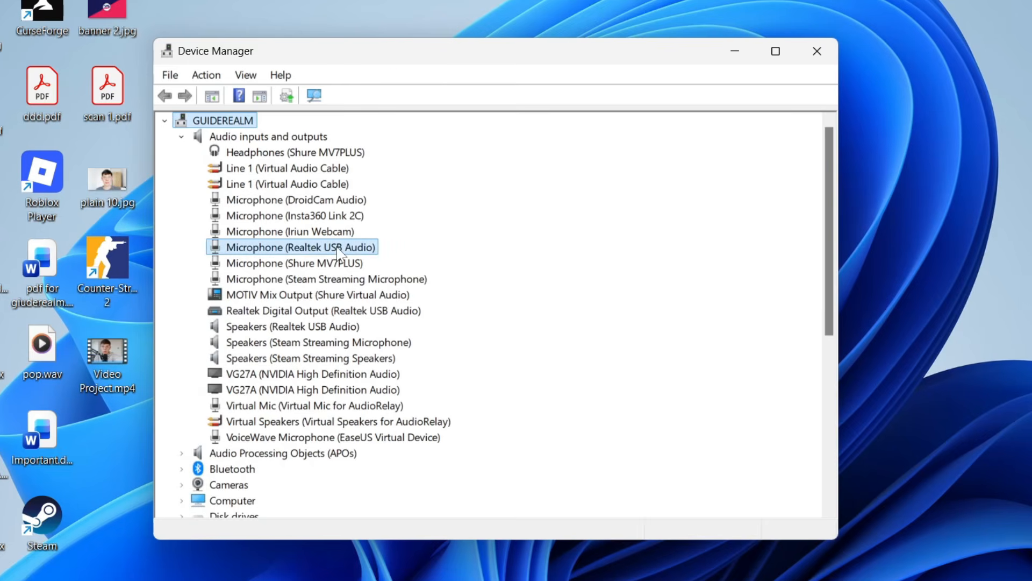
{"action": "right_click", "coordinate": [315, 252]}
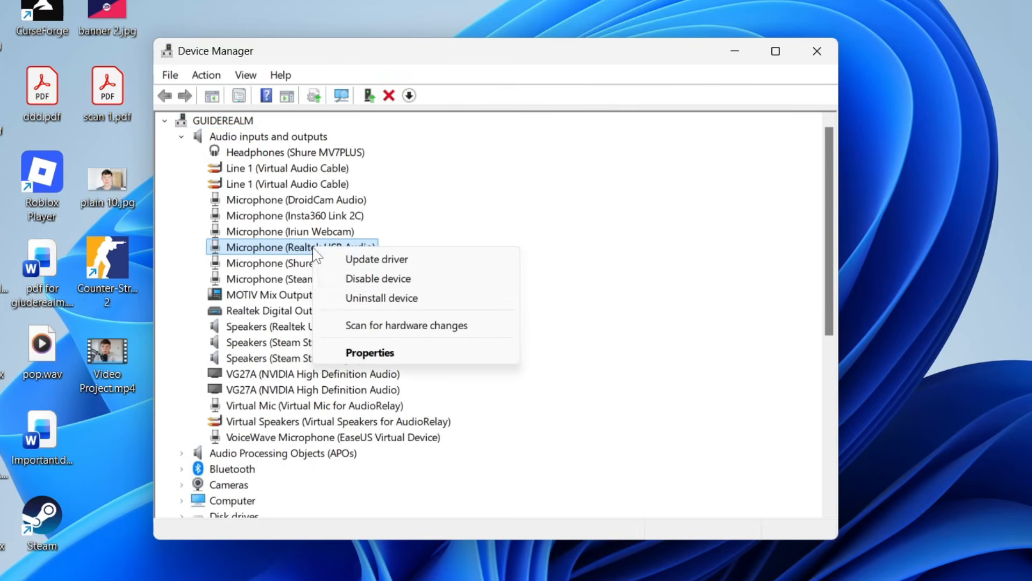
{"action": "left_click", "coordinate": [385, 260]}
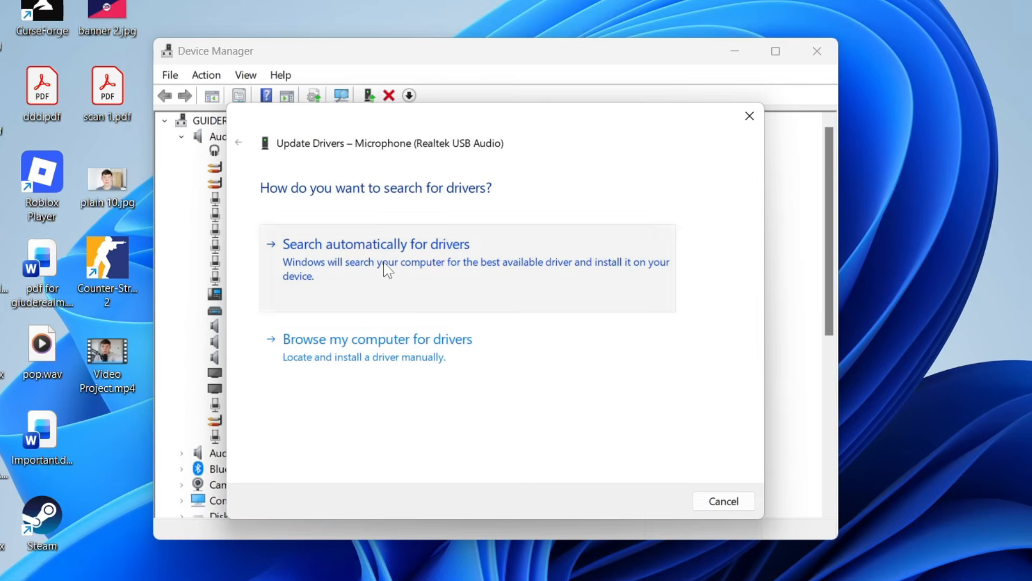
{"action": "left_click", "coordinate": [387, 269]}
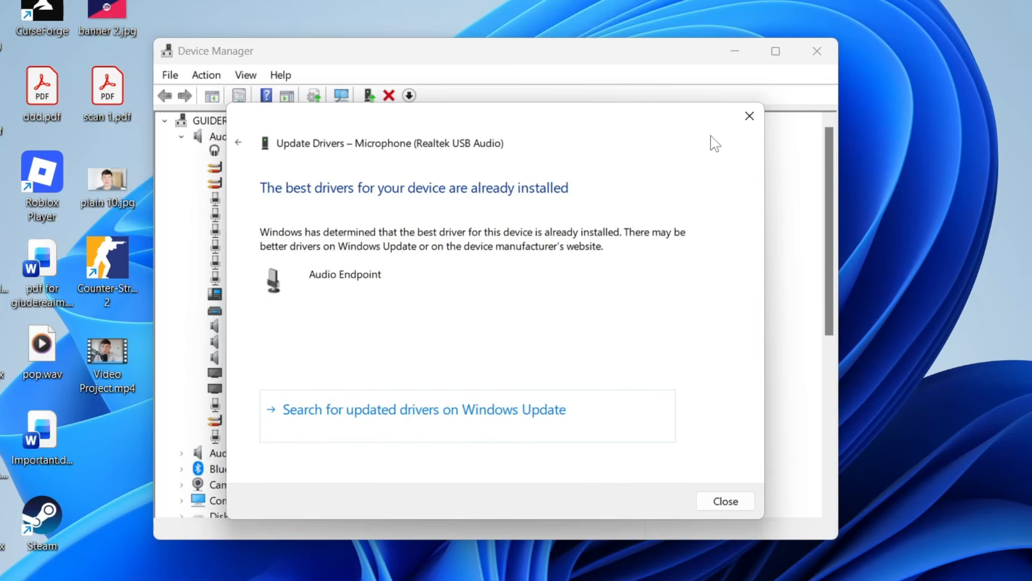
{"action": "left_click", "coordinate": [750, 116]}
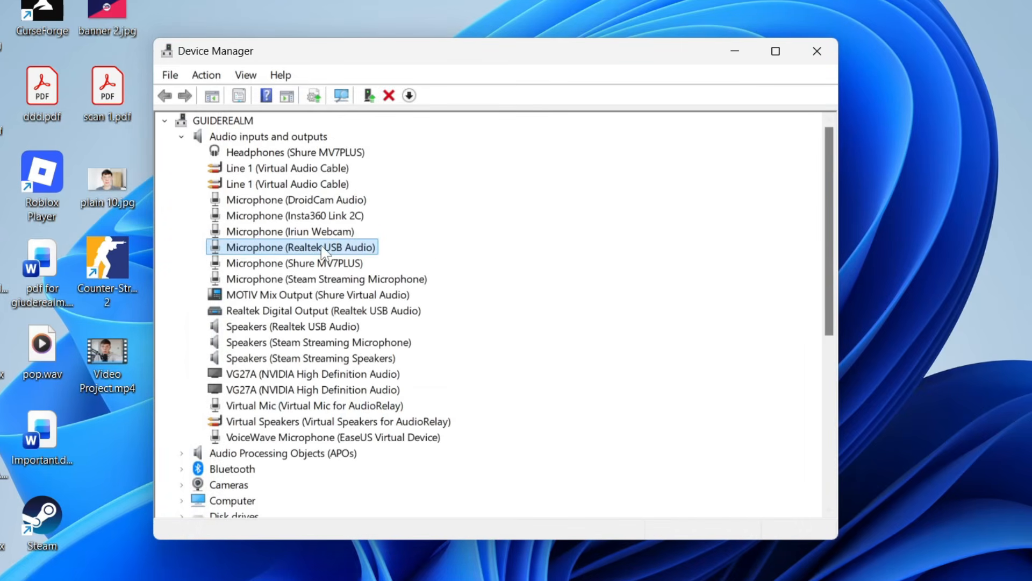
- Uninstall the Microphone (Realtek USB Audio) device from the system
{"action": "right_click", "coordinate": [321, 247]}
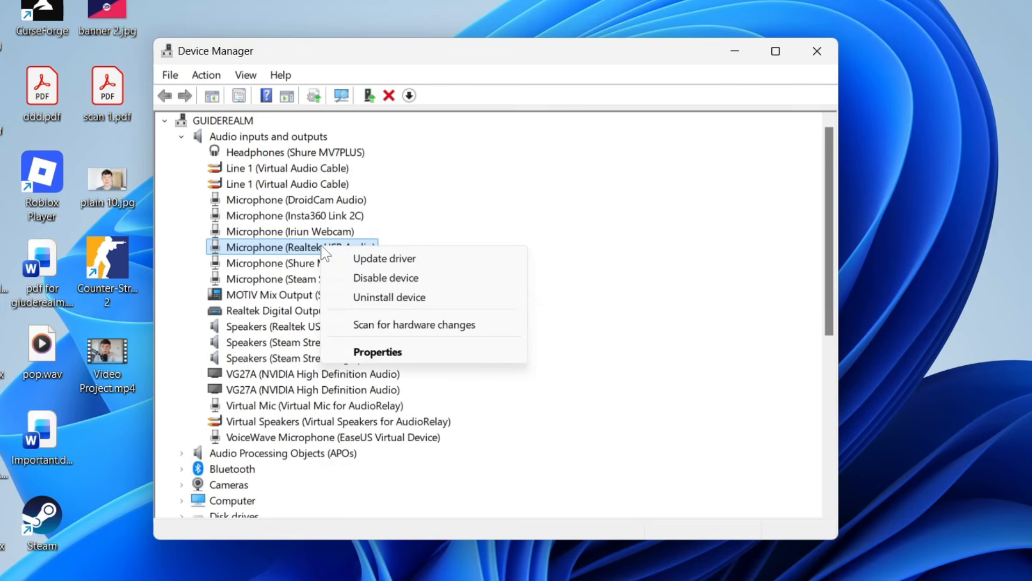
{"action": "left_click", "coordinate": [426, 300]}
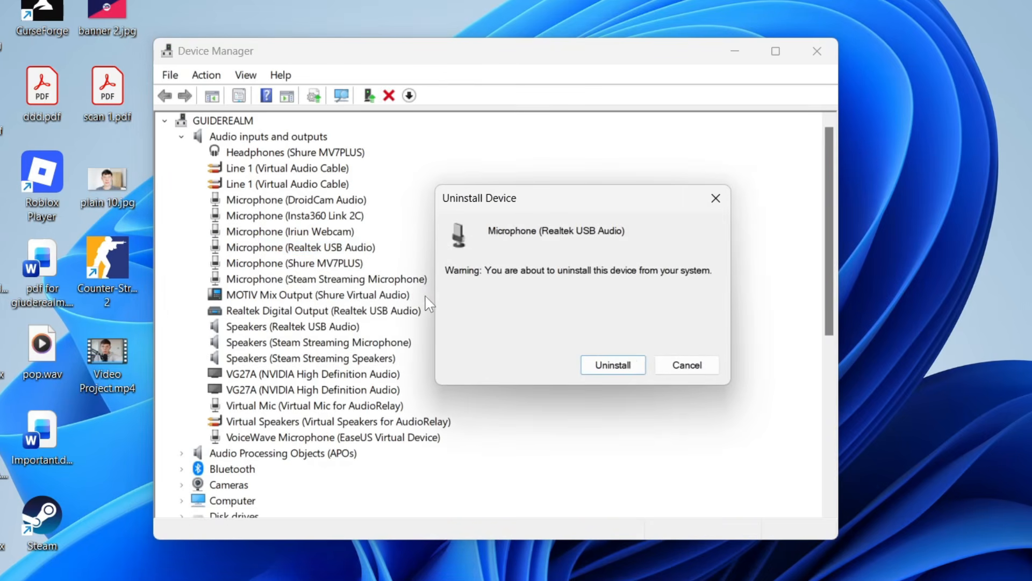
{"action": "left_click", "coordinate": [613, 367]}
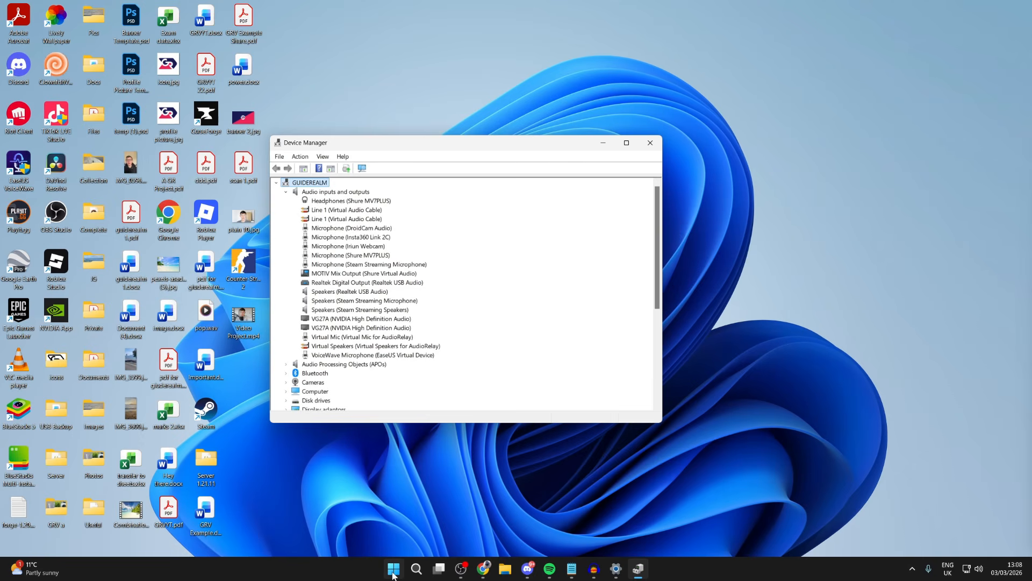
- Bring up the computer's power options
{"action": "left_click", "coordinate": [393, 569]}
{"action": "left_click", "coordinate": [641, 534]}
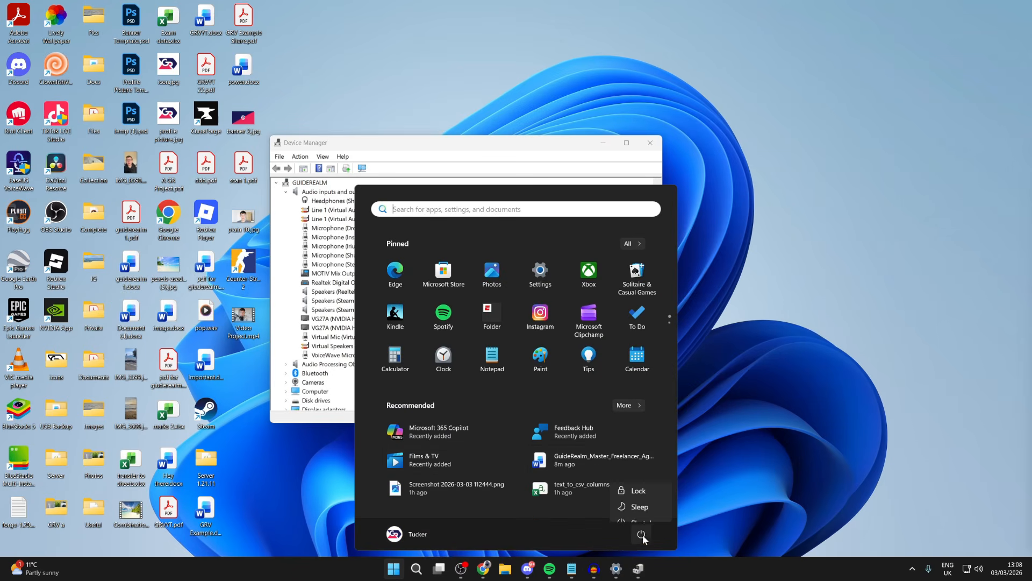
{"action": "left_click", "coordinate": [640, 512]}
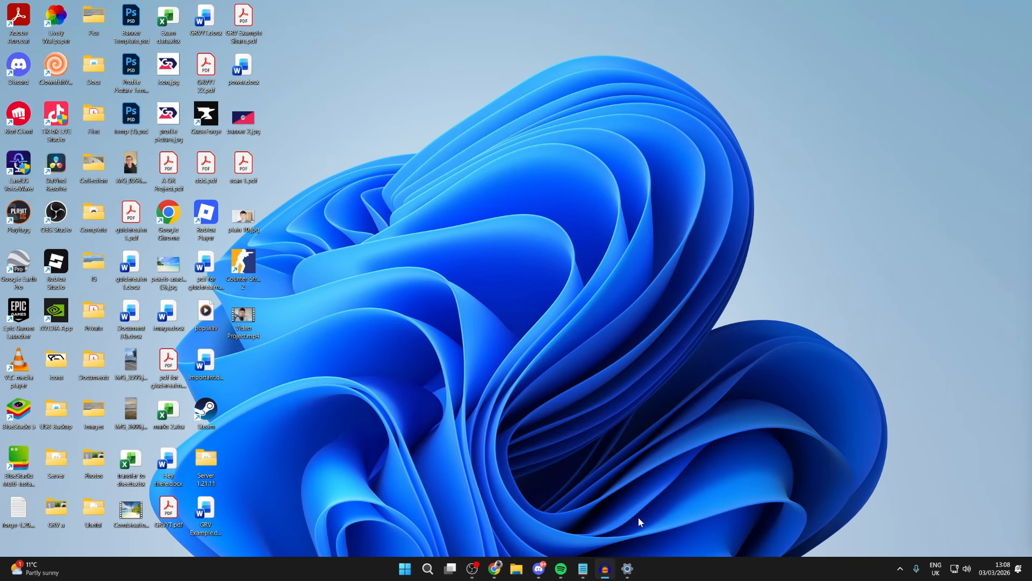
- Close the Settings window left on the Sound page and reopen Settings at its home page
{"action": "left_click", "coordinate": [634, 573]}
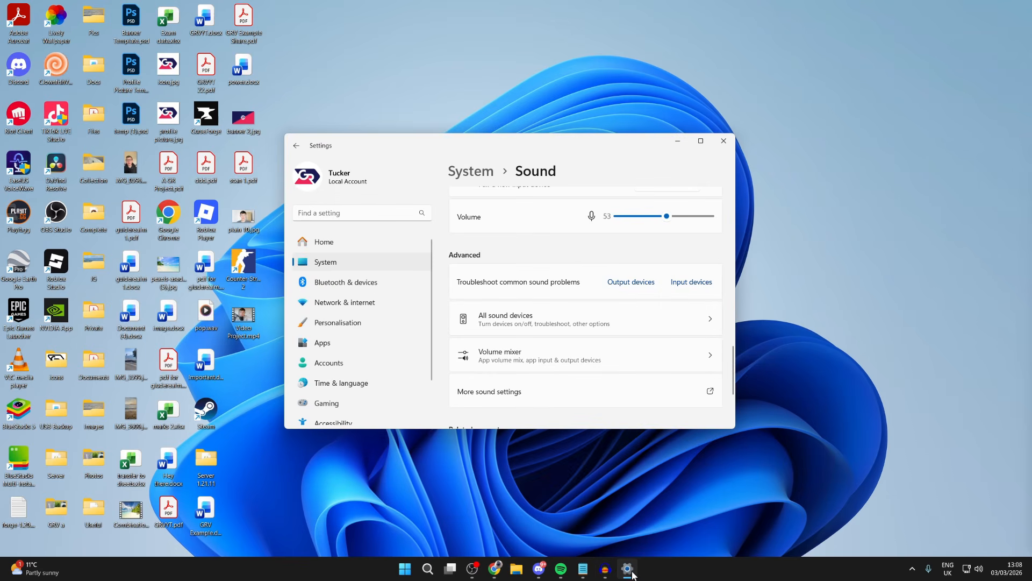
{"action": "key", "text": "alt+F4"}
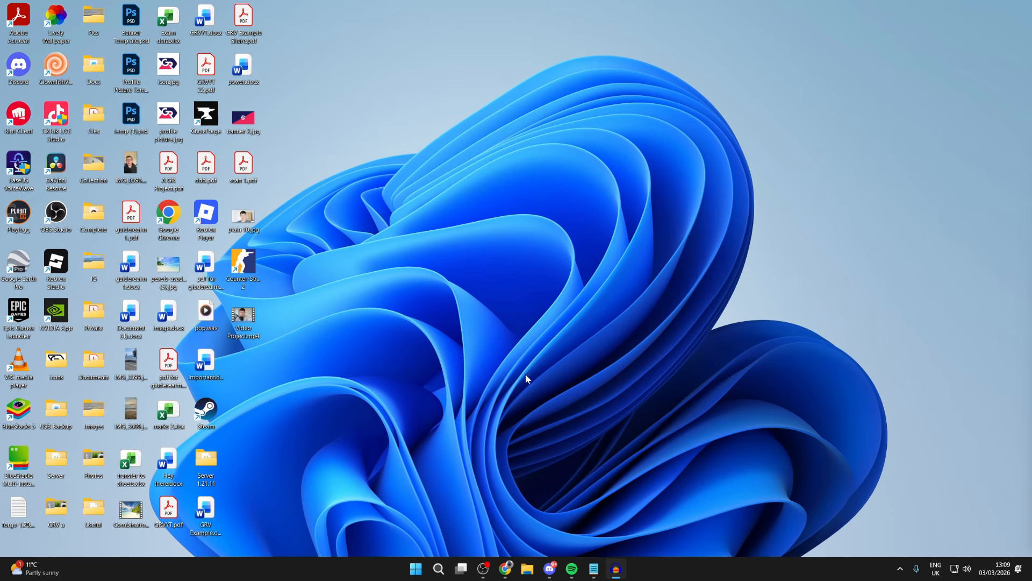
{"action": "left_click", "coordinate": [418, 576]}
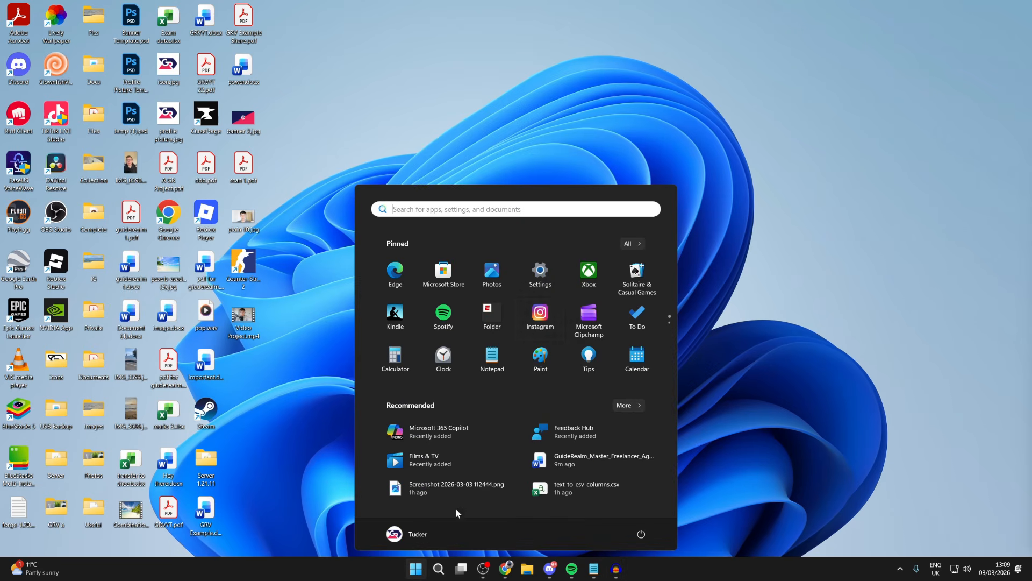
{"action": "left_click", "coordinate": [550, 269]}
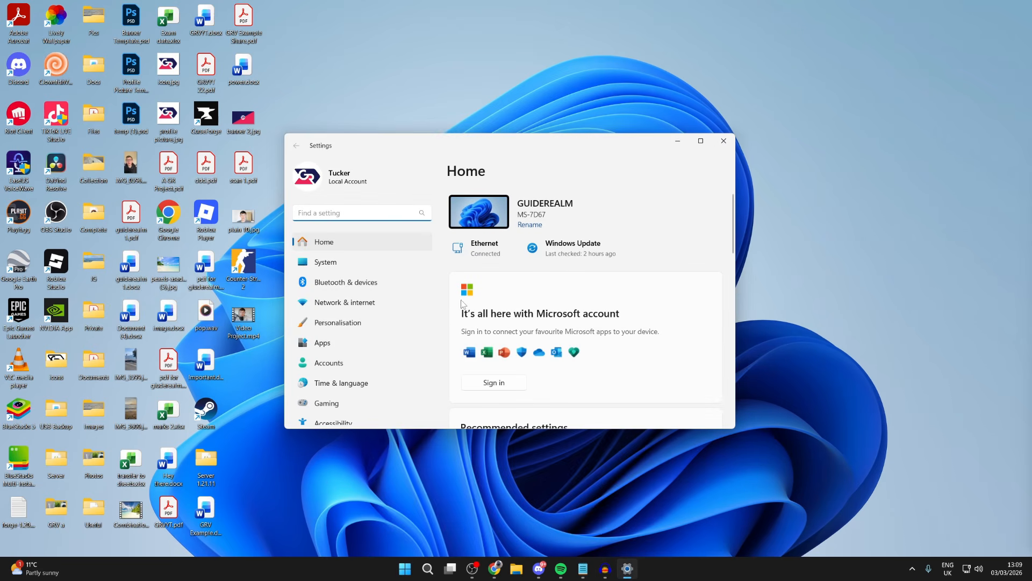
- Open the Microphone permissions under Privacy & security and check microphone access for the device and its apps
{"action": "scroll", "coordinate": [386, 295], "scroll_direction": "down", "scroll_amount": 2}
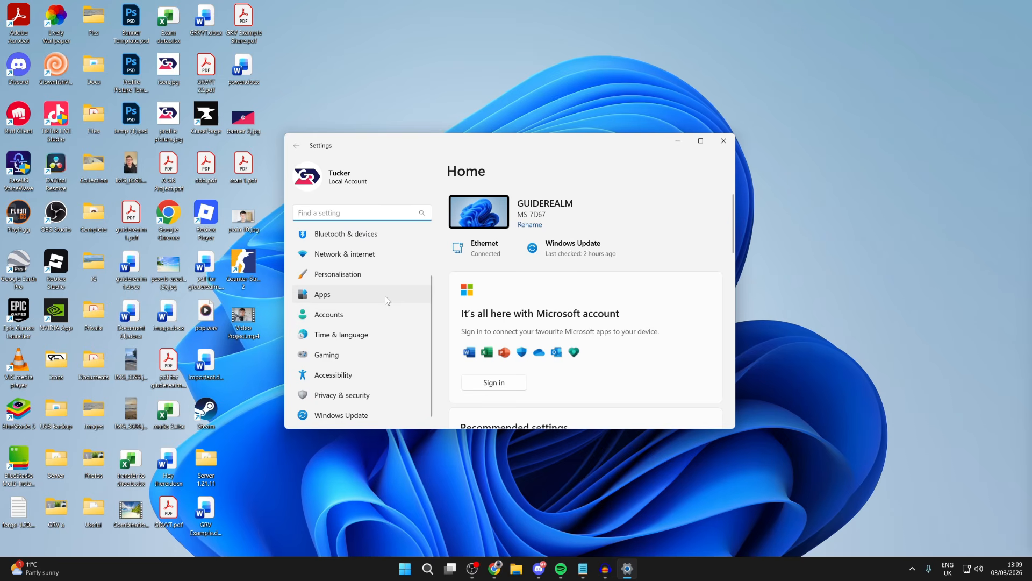
{"action": "scroll", "coordinate": [386, 299], "scroll_direction": "up", "scroll_amount": 2}
{"action": "scroll", "coordinate": [346, 408], "scroll_direction": "down", "scroll_amount": 2}
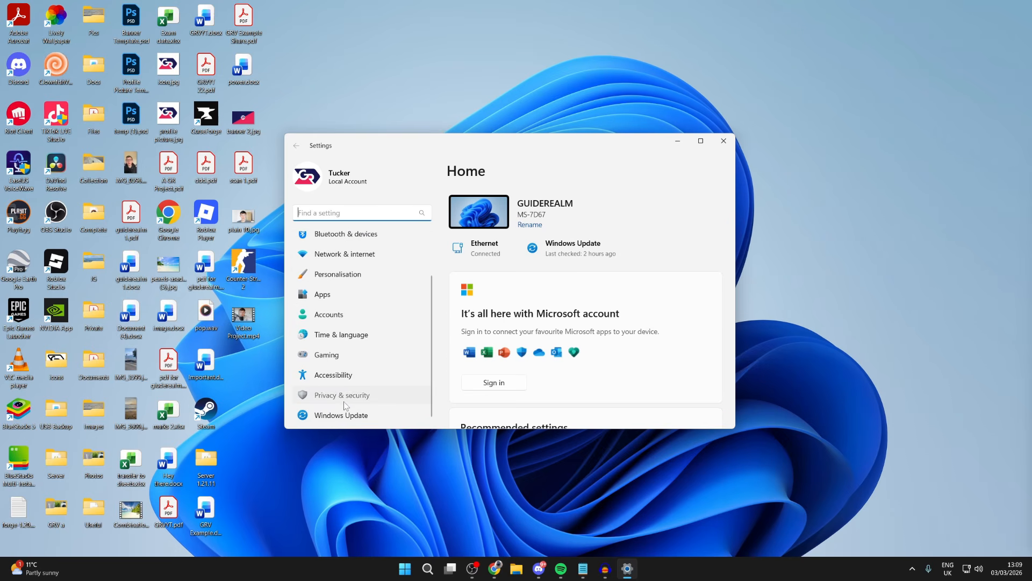
{"action": "left_click", "coordinate": [328, 398]}
{"action": "scroll", "coordinate": [518, 338], "scroll_direction": "down", "scroll_amount": 6}
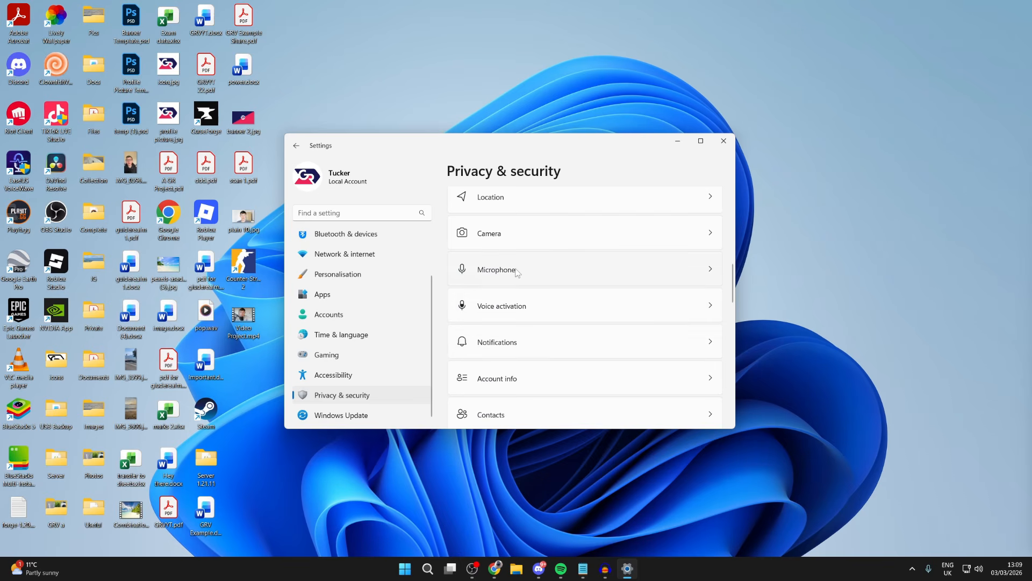
{"action": "left_click", "coordinate": [512, 271]}
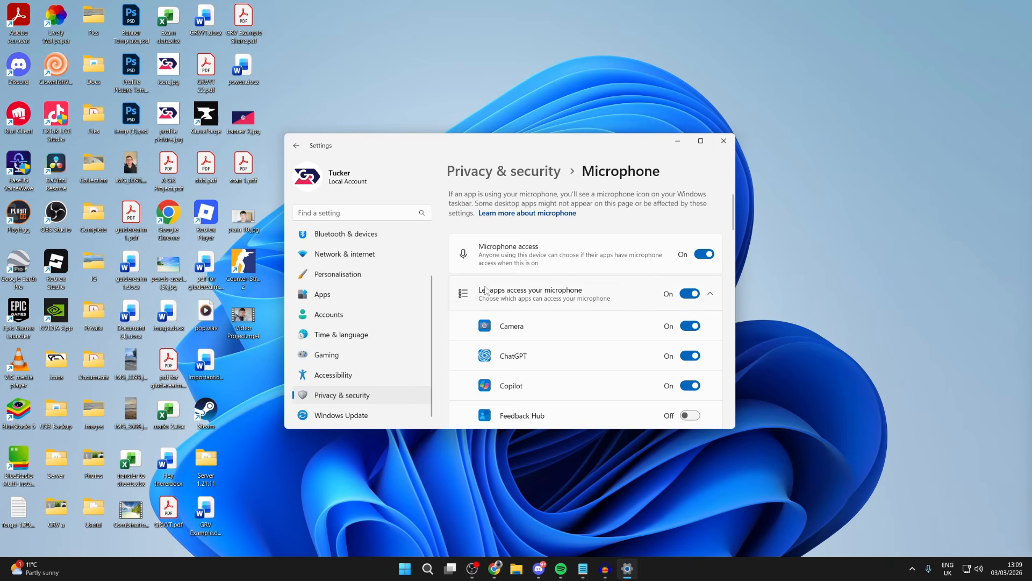
- Go to the System sound settings, start the troubleshooter for input devices and close it
{"action": "scroll", "coordinate": [396, 305], "scroll_direction": "up", "scroll_amount": 2}
{"action": "left_click", "coordinate": [360, 262]}
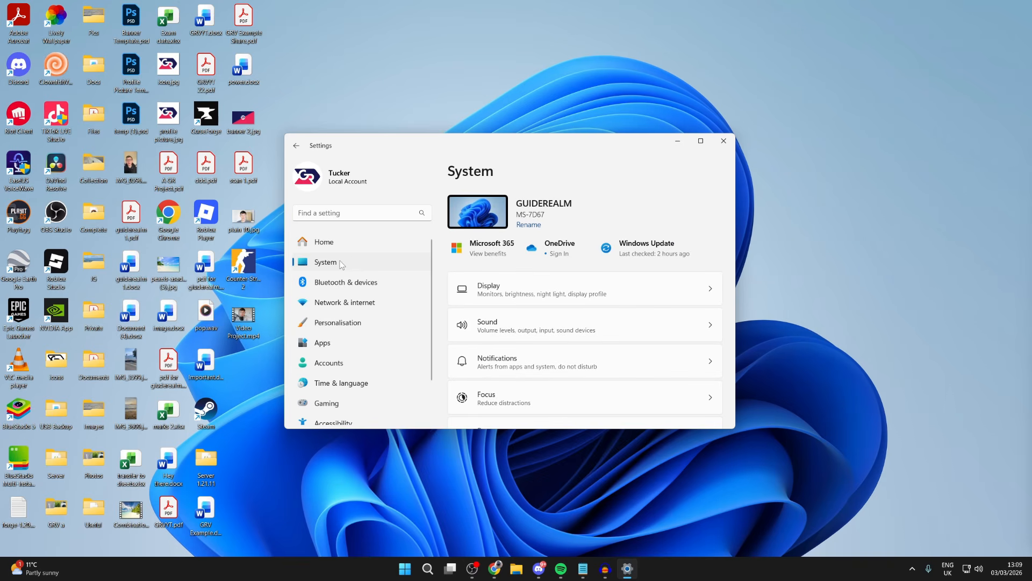
{"action": "left_click", "coordinate": [514, 325]}
{"action": "scroll", "coordinate": [519, 317], "scroll_direction": "down", "scroll_amount": 10}
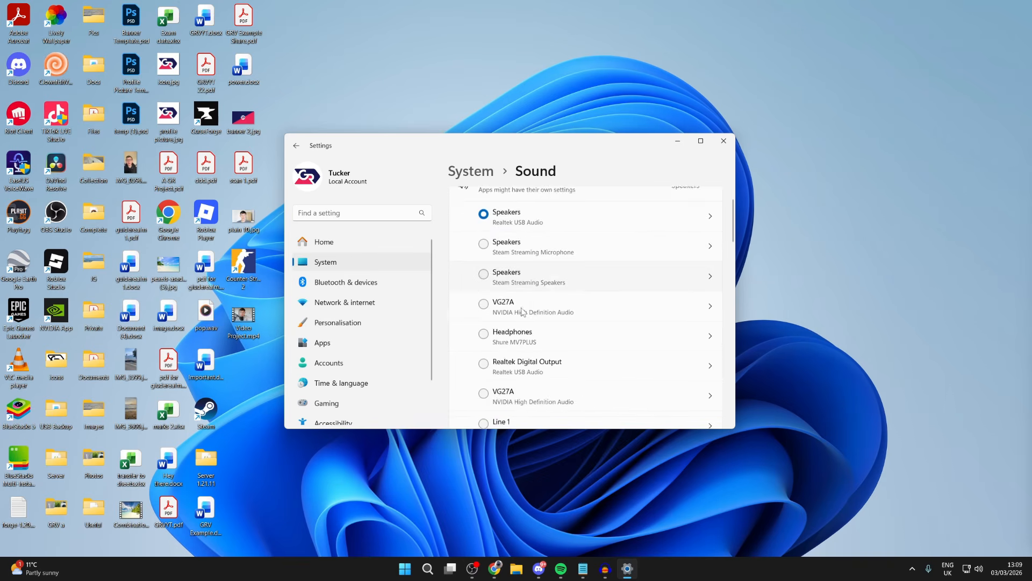
{"action": "scroll", "coordinate": [521, 310], "scroll_direction": "down", "scroll_amount": 6}
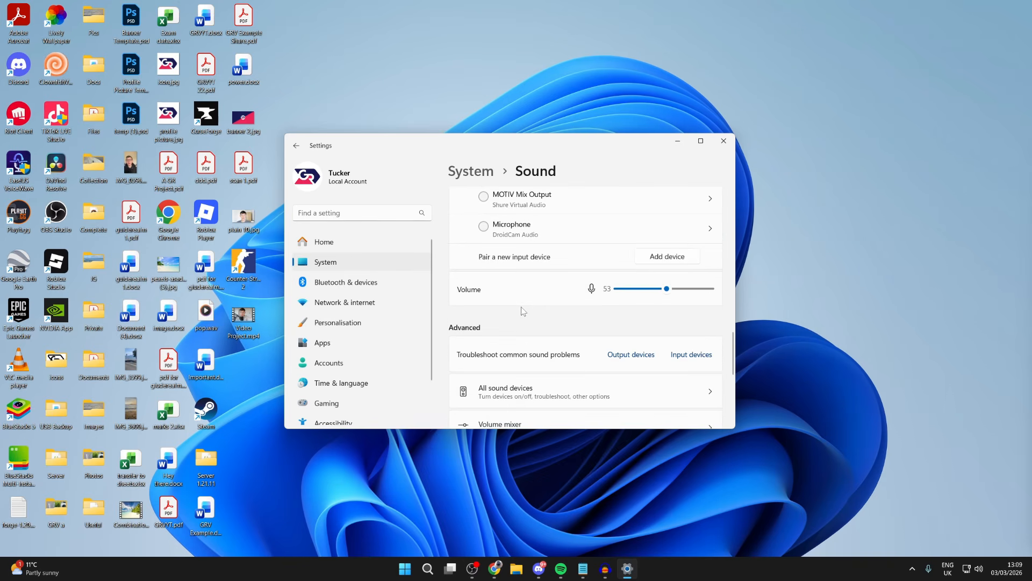
{"action": "left_click", "coordinate": [706, 319]}
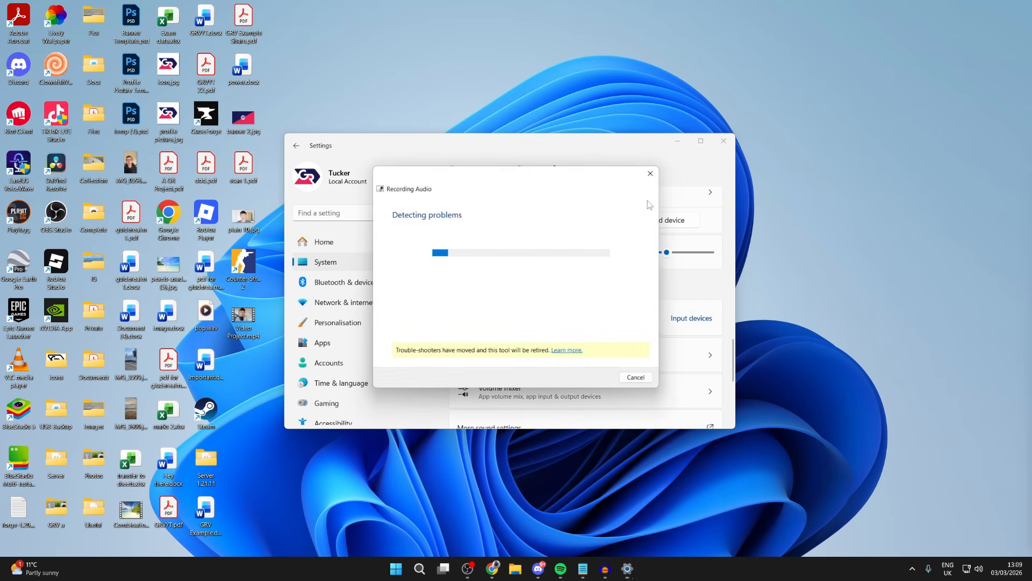
{"action": "left_click", "coordinate": [650, 173]}
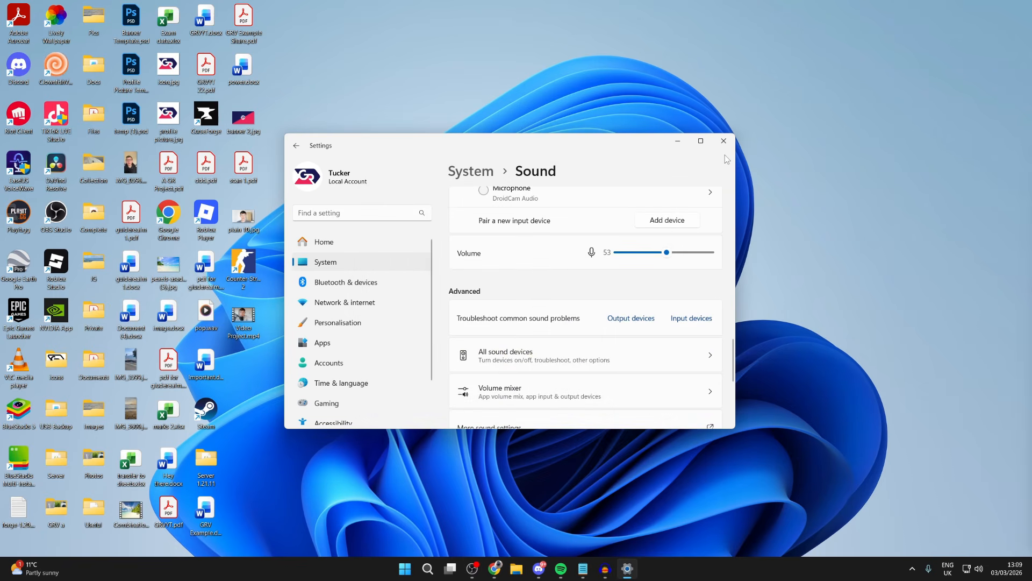